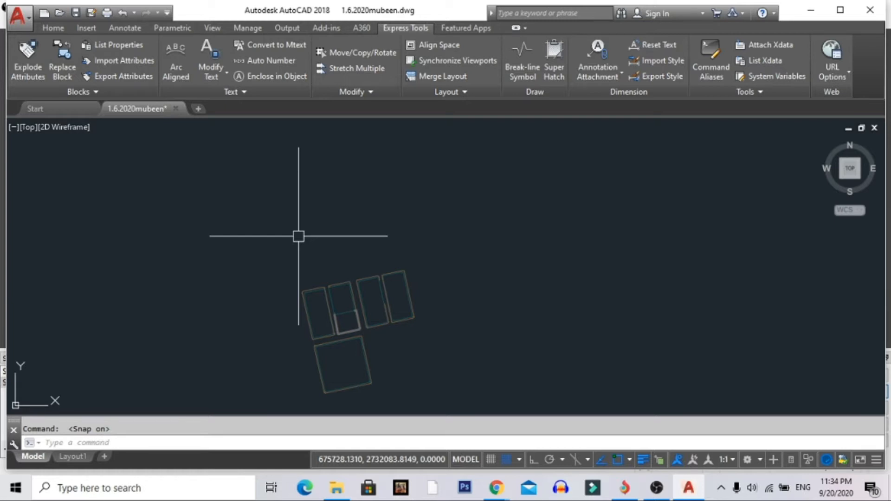
pyautogui.moveTo(348, 354)
pyautogui.mouseDown(button='middle')
pyautogui.moveTo(375, 272)
pyautogui.moveTo(402, 290)
pyautogui.mouseUp(button='middle')
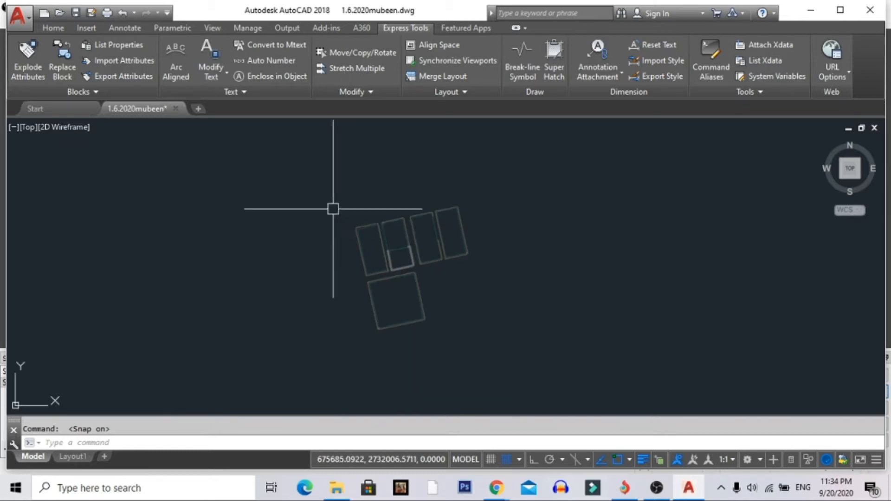
pyautogui.scroll(-2, 387, 242)
pyautogui.scroll(2, 379, 246)
pyautogui.scroll(-2, 379, 246)
pyautogui.scroll(-3, 371, 249)
pyautogui.scroll(8, 360, 253)
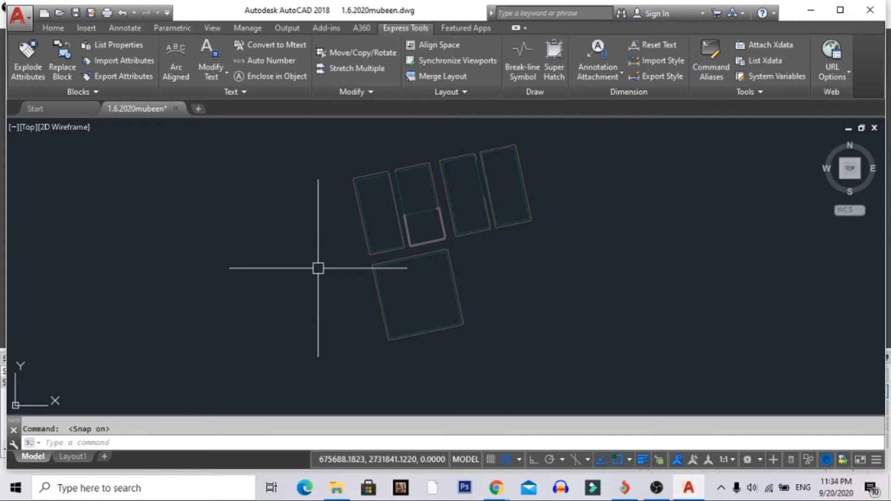
# - Load the K-PNTY LISP routine from the Downloads folder with APPLOAD and close the load dialog
pyautogui.write('AP')
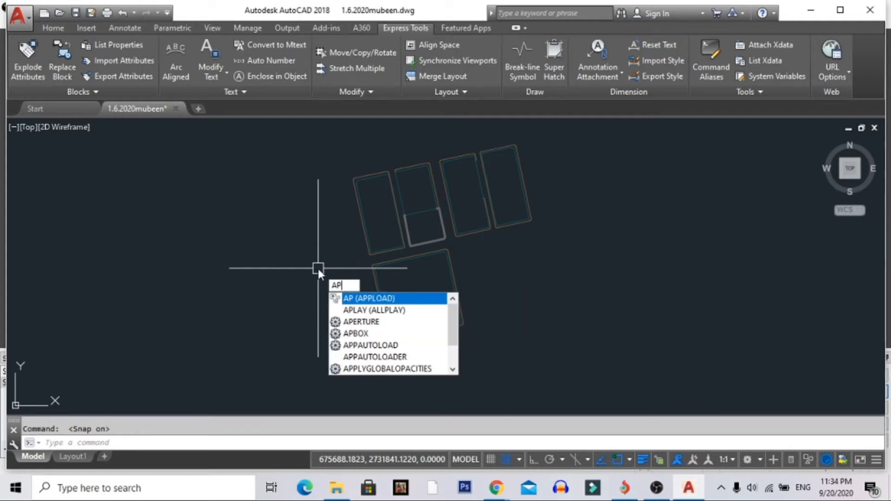
pyautogui.click(380, 302)
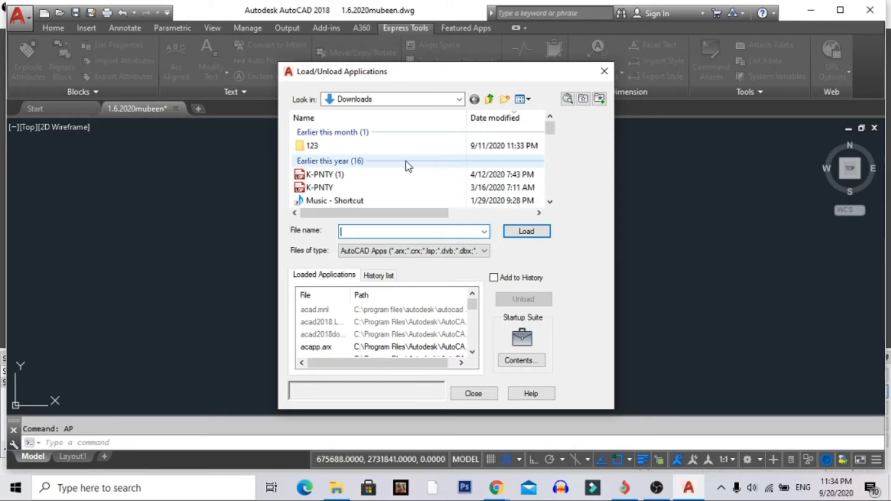
pyautogui.click(316, 188)
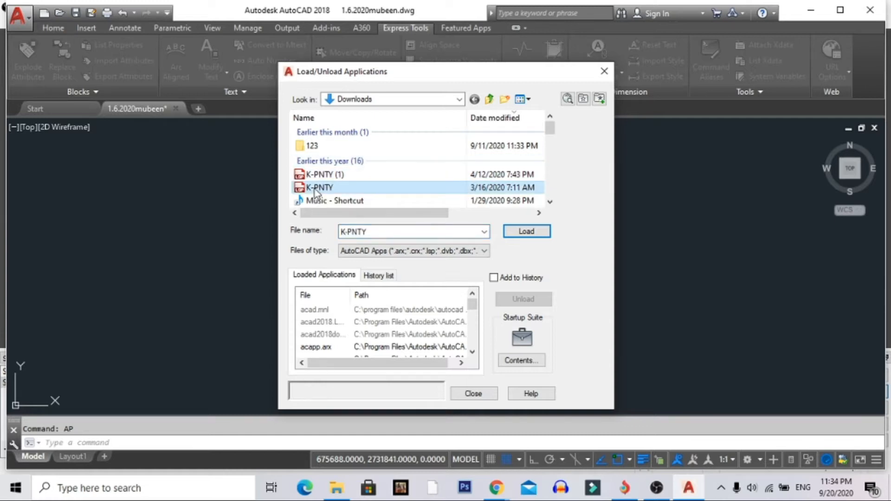
pyautogui.click(522, 233)
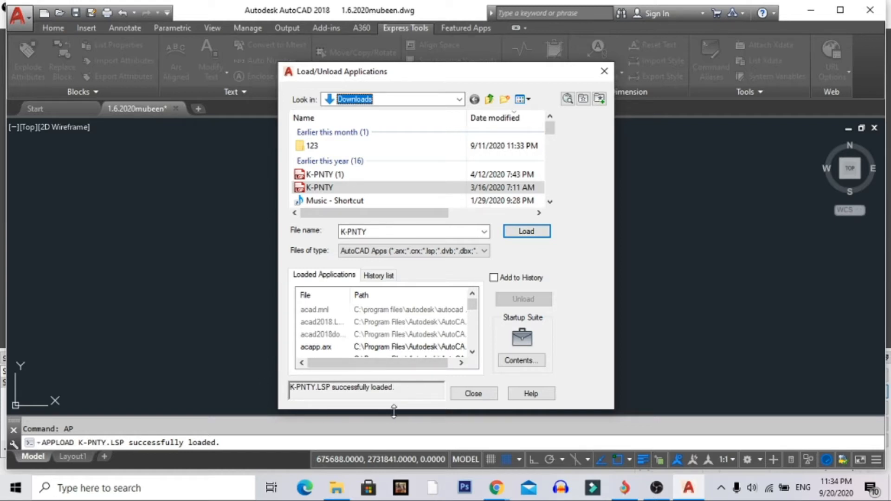
pyautogui.click(376, 232)
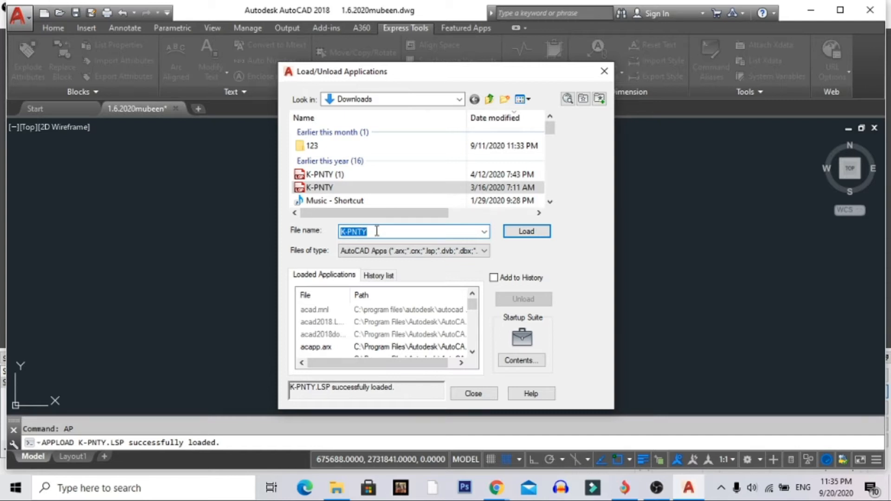
pyautogui.click(474, 394)
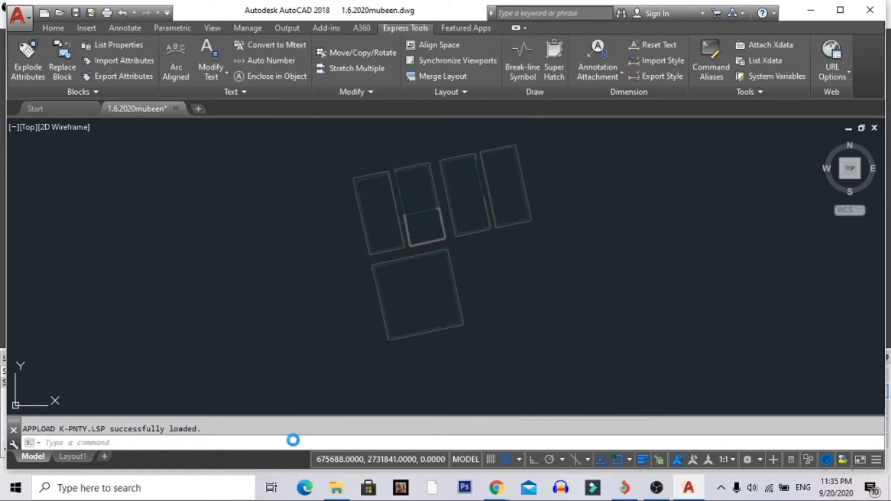
# - Run K-PNTY with text height 1, first point number 1 and a table title, placing the setting-out table west of the plots
pyautogui.click(124, 442)
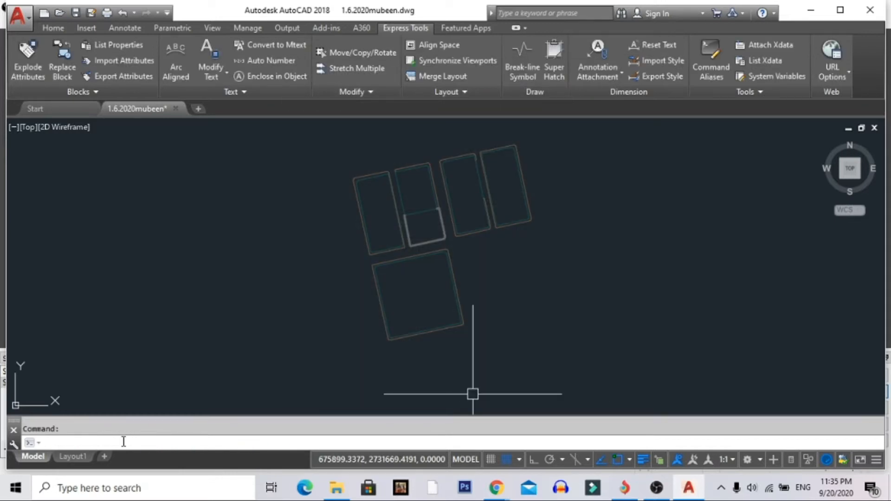
pyautogui.write('K-PNTY')
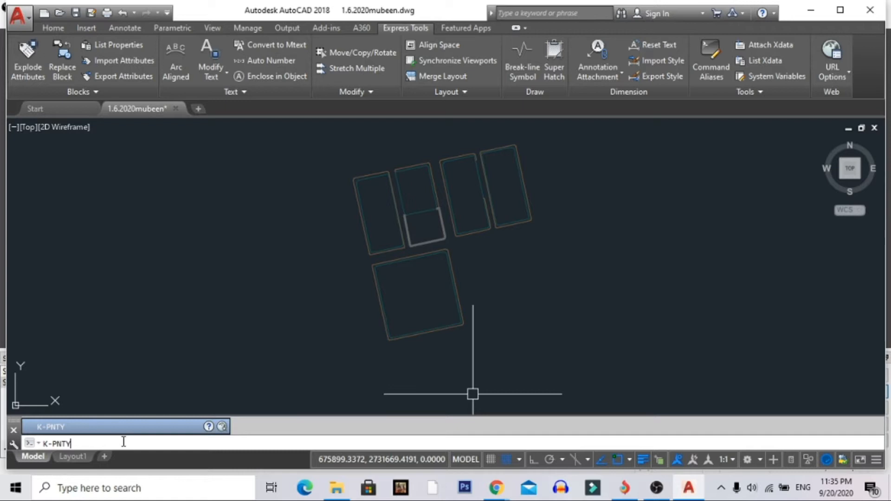
pyautogui.press('Return')
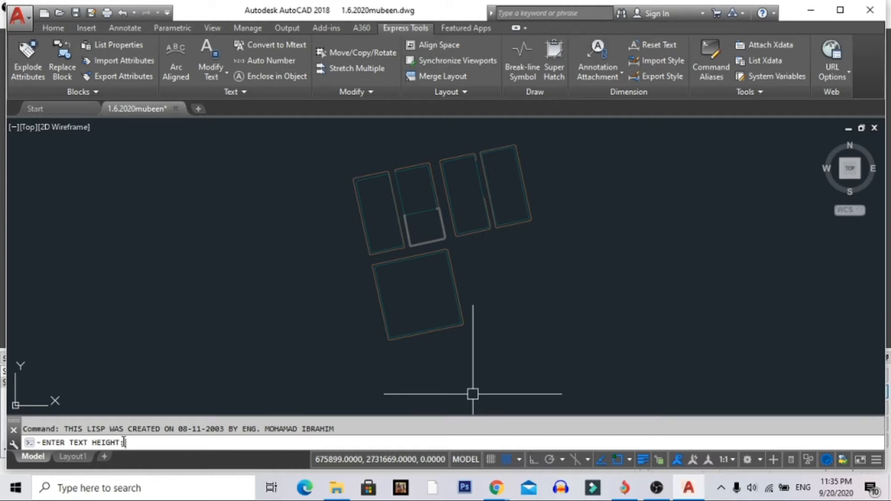
pyautogui.write('1')
pyautogui.press('Return')
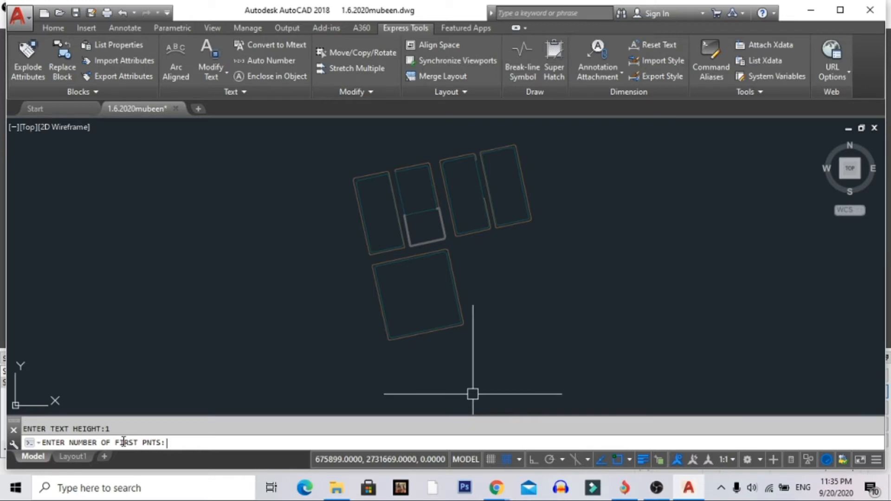
pyautogui.write('1')
pyautogui.press('Return')
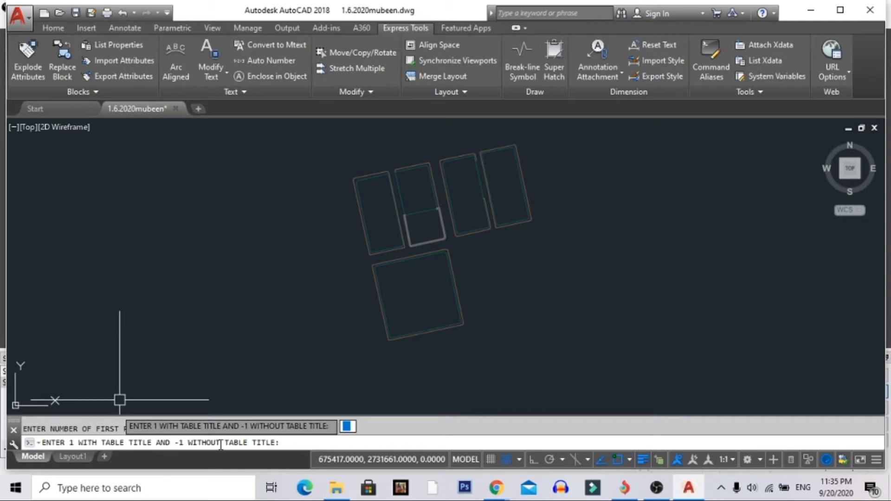
pyautogui.write('1')
pyautogui.press('Return')
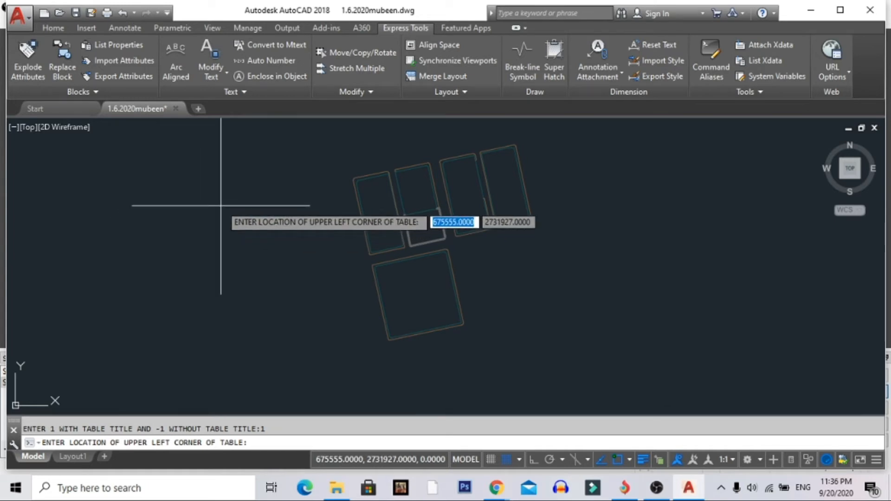
pyautogui.click(218, 205)
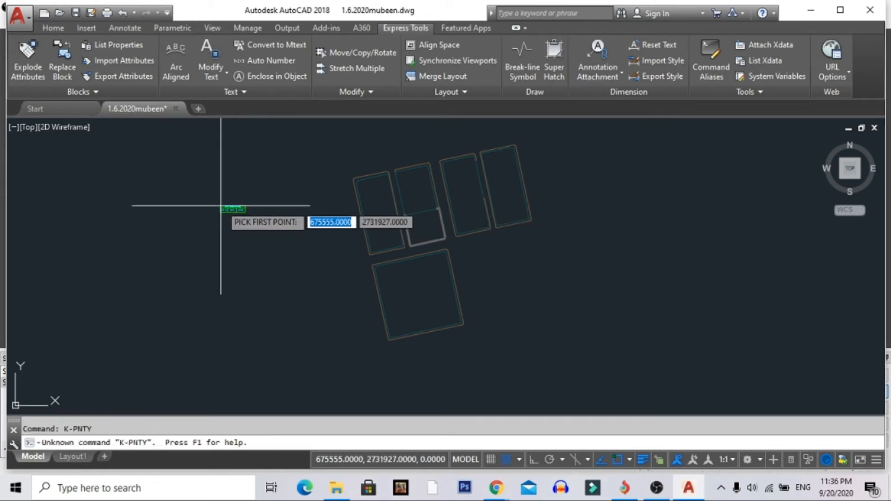
pyautogui.scroll(10, 224, 206)
pyautogui.scroll(-5, 243, 205)
pyautogui.scroll(2, 219, 239)
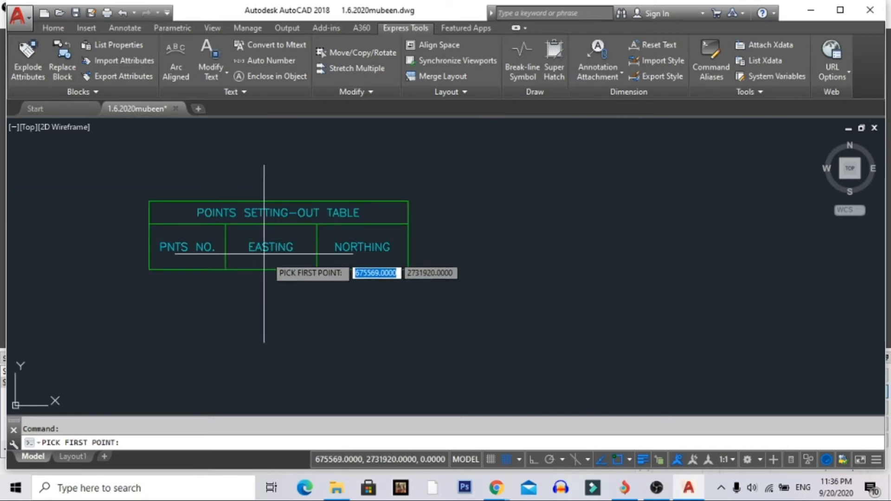
# - Try to pick the northeast corner of the easternmost plot as the first point, using an Endpoint snap
pyautogui.scroll(-6, 339, 252)
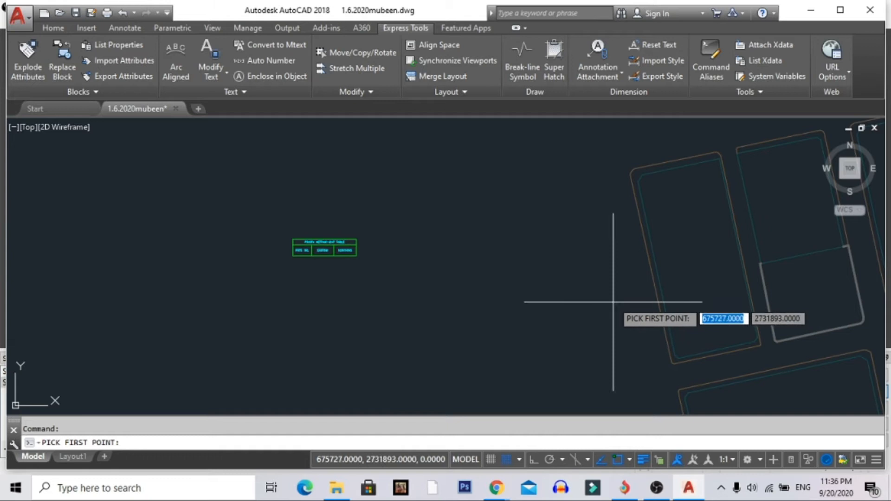
pyautogui.moveTo(583, 229); pyautogui.dragTo(308, 274, button='middle')
pyautogui.moveTo(545, 274); pyautogui.dragTo(352, 359, button='middle')
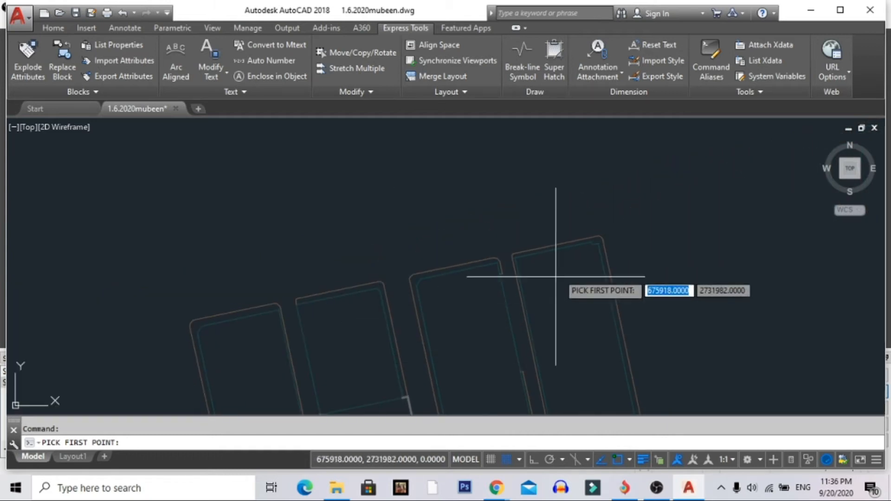
pyautogui.scroll(-1, 584, 253)
pyautogui.keyDown('shift'); pyautogui.rightClick(585, 254); pyautogui.keyUp('shift')
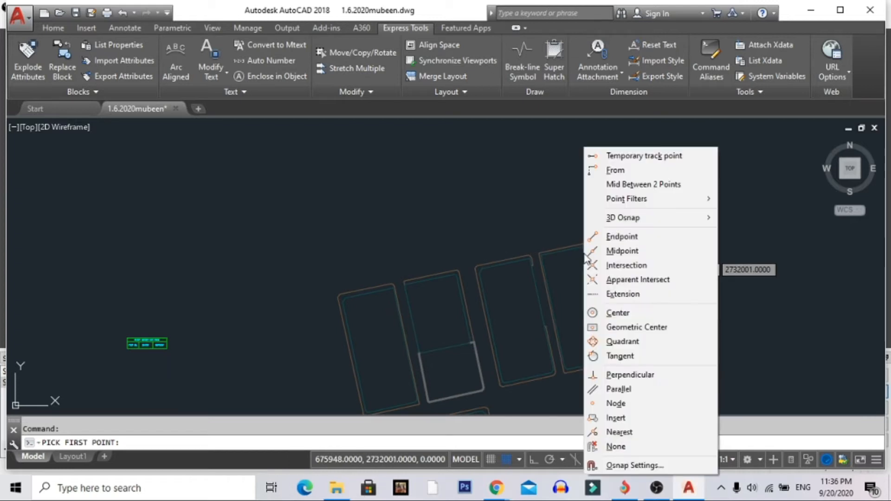
pyautogui.click(635, 242)
pyautogui.scroll(2, 591, 244)
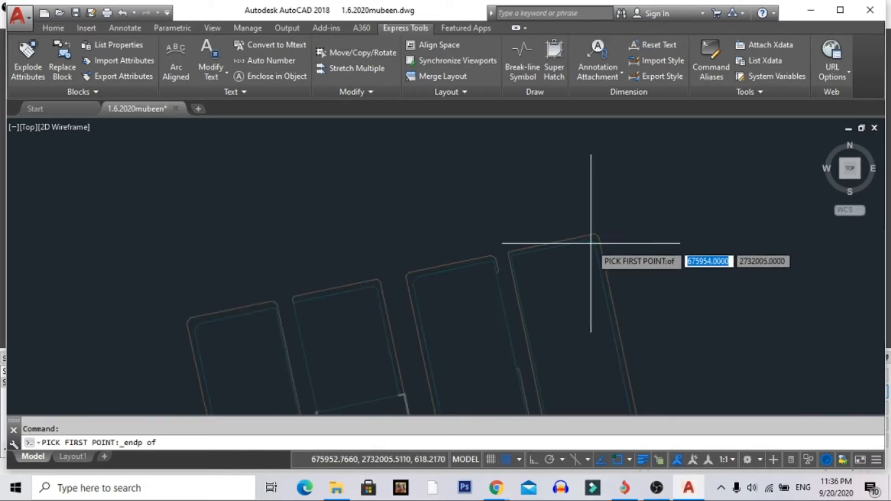
pyautogui.scroll(-3, 590, 244)
pyautogui.scroll(8, 591, 244)
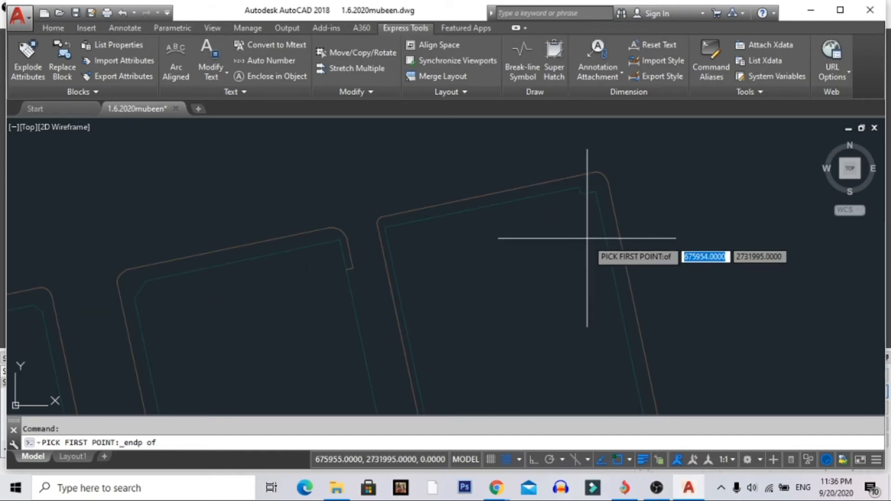
pyautogui.click(592, 190)
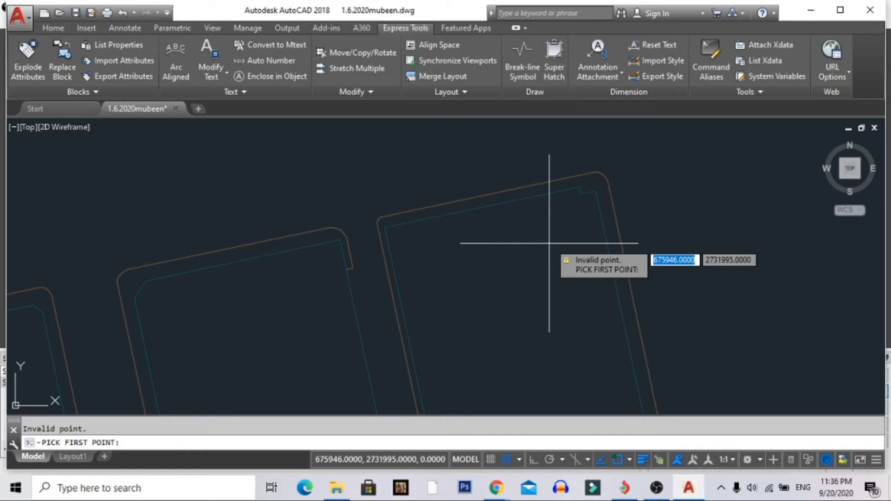
# - Place point 1 at the northeast corner of the easternmost plot using an Endpoint snap
pyautogui.scroll(-5, 566, 241)
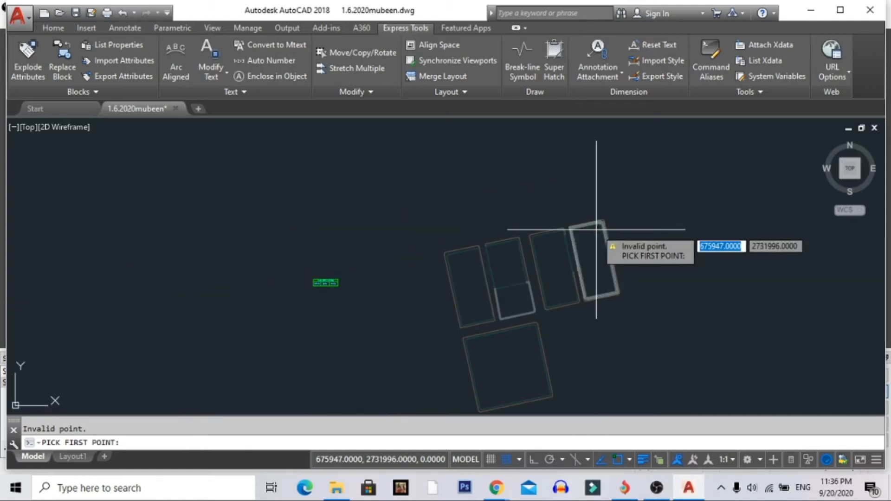
pyautogui.scroll(-3, 598, 227)
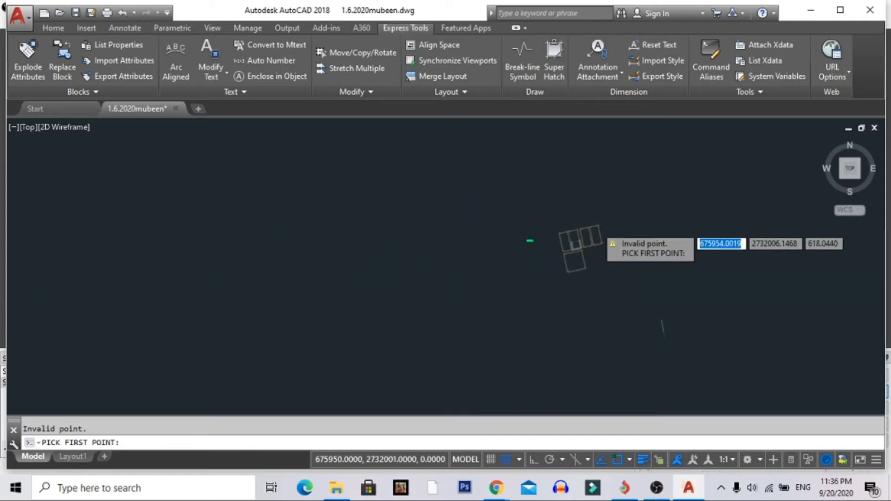
pyautogui.keyDown('shift'); pyautogui.rightClick(594, 225); pyautogui.keyUp('shift')
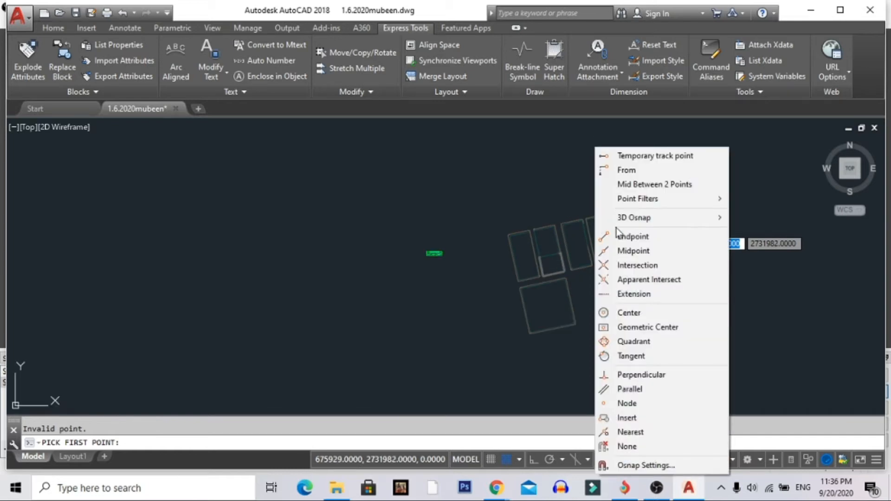
pyautogui.click(621, 237)
pyautogui.click(604, 214)
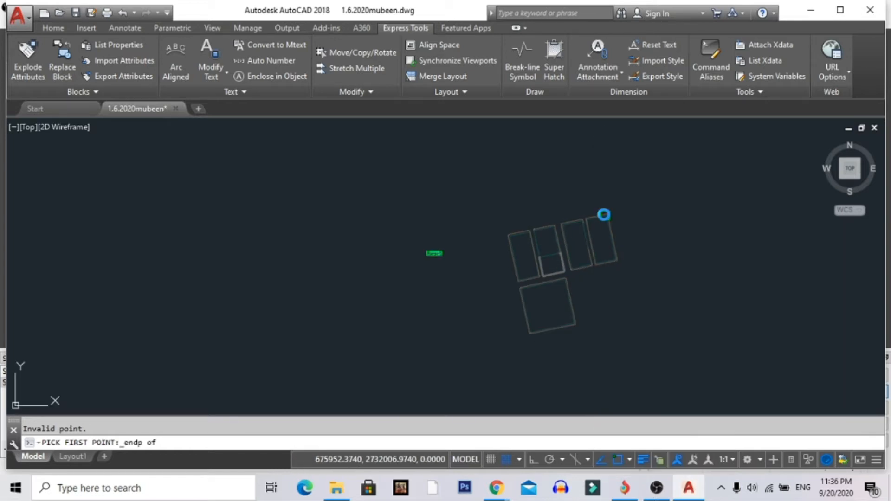
pyautogui.press('Return')
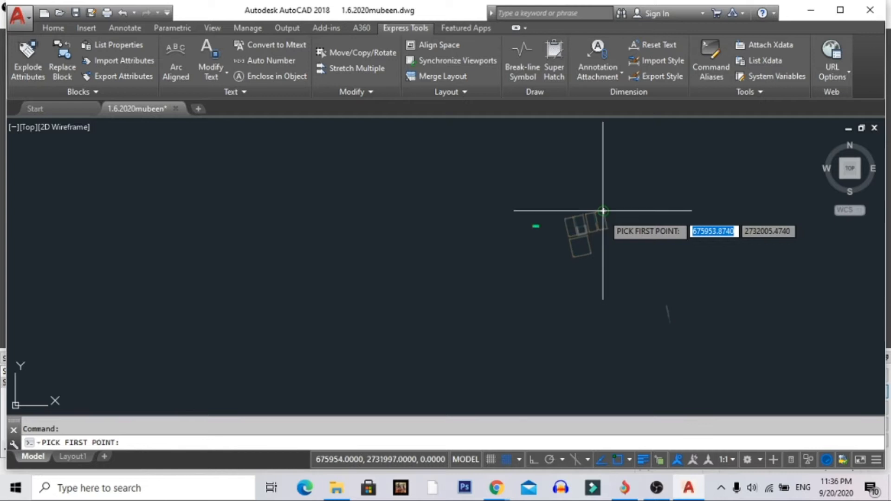
# - Place point 2 at the northwest inner corner of the easternmost plot using an Endpoint snap
pyautogui.scroll(6, 598, 208)
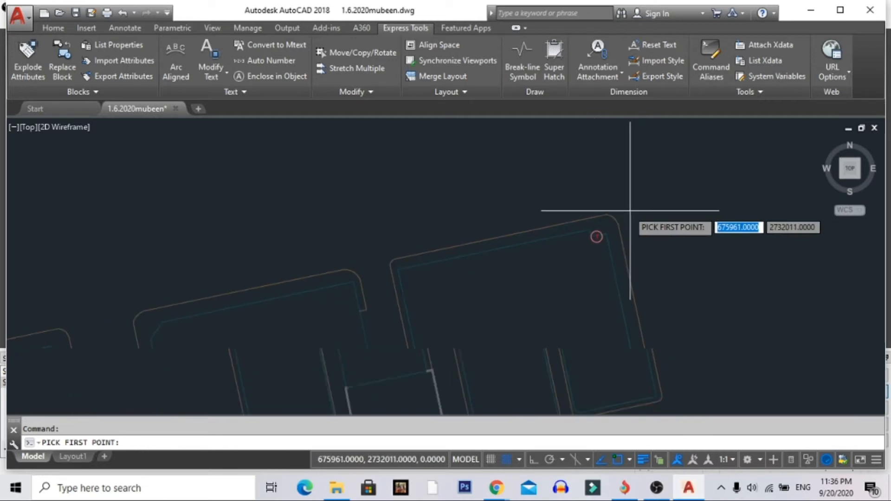
pyautogui.moveTo(467, 308); pyautogui.dragTo(576, 236, button='middle')
pyautogui.keyDown('shift'); pyautogui.rightClick(476, 247); pyautogui.keyUp('shift')
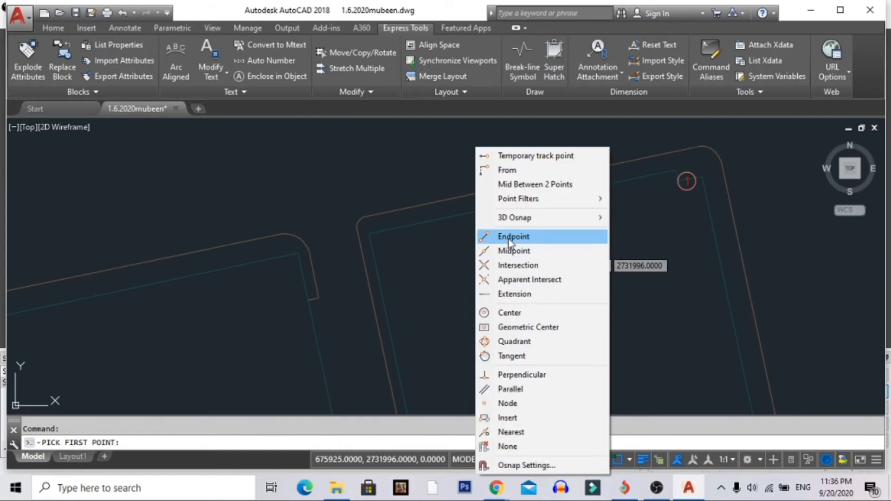
pyautogui.click(508, 238)
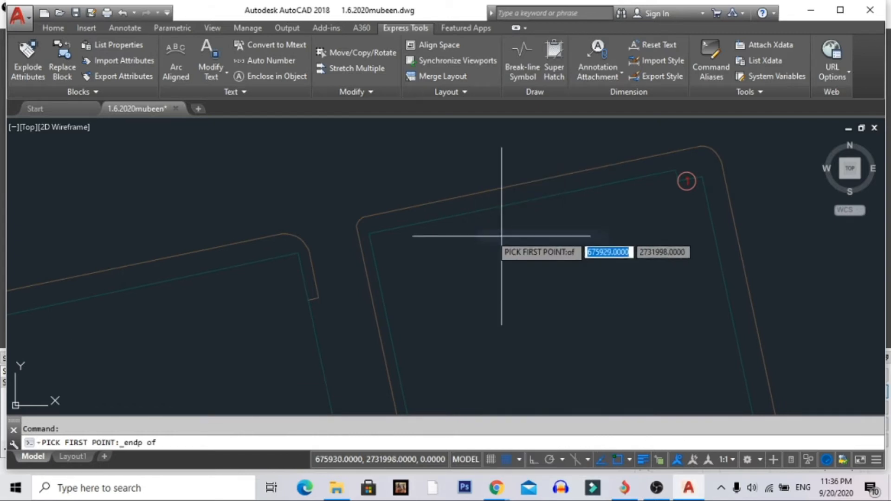
pyautogui.click(369, 233)
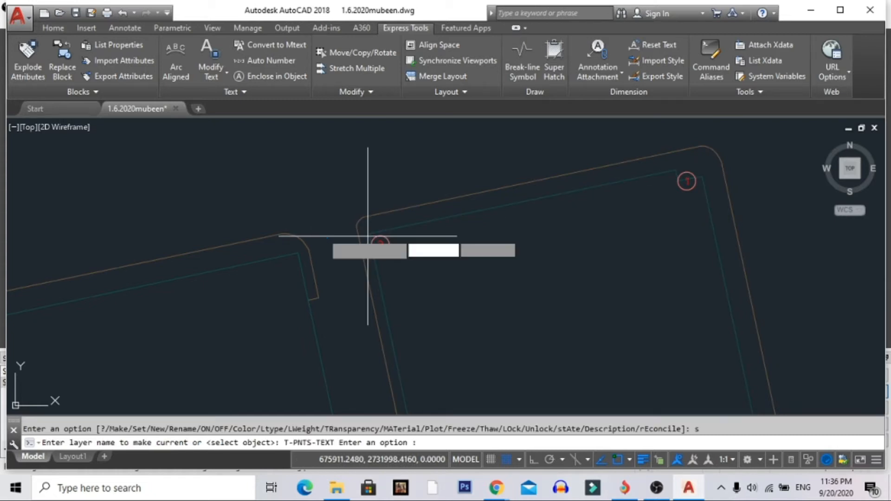
# - Place points 3 and 4 at the northeast and northwest inner corners of the adjacent plot to the west, using Endpoint snaps
pyautogui.keyDown('shift'); pyautogui.rightClick(263, 199); pyautogui.keyUp('shift')
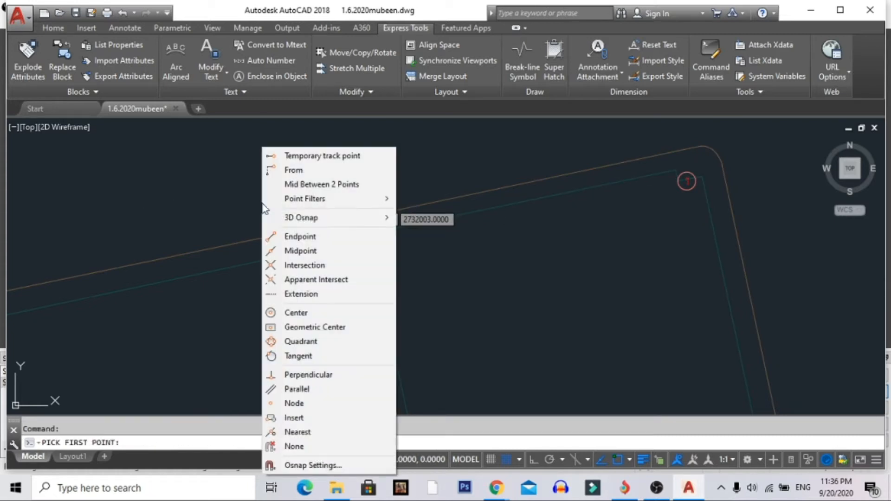
pyautogui.click(279, 234)
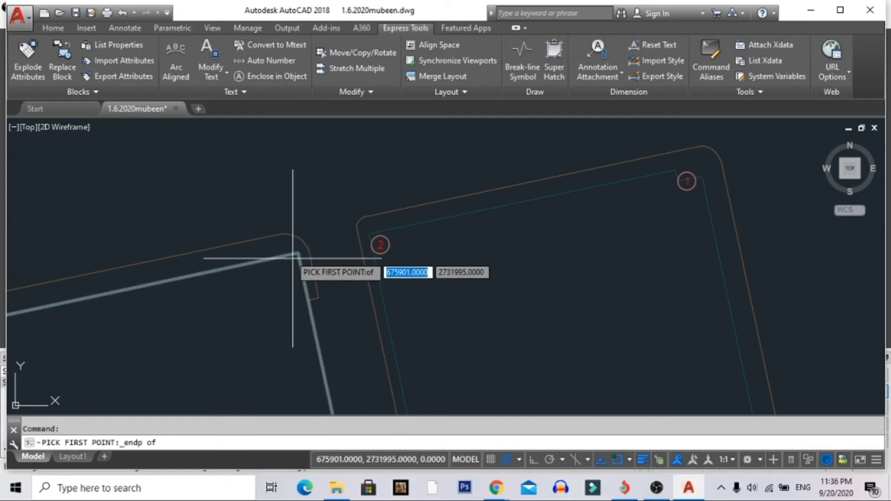
pyautogui.click(287, 257)
pyautogui.moveTo(277, 292); pyautogui.dragTo(571, 203, button='middle')
pyautogui.keyDown('shift'); pyautogui.rightClick(437, 211); pyautogui.keyUp('shift')
pyautogui.click(446, 237)
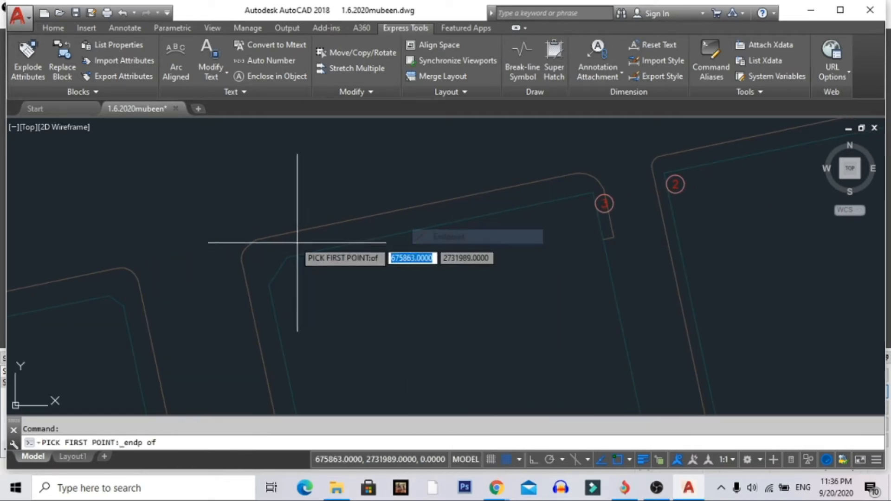
pyautogui.click(251, 256)
pyautogui.moveTo(251, 253); pyautogui.dragTo(418, 221, button='middle')
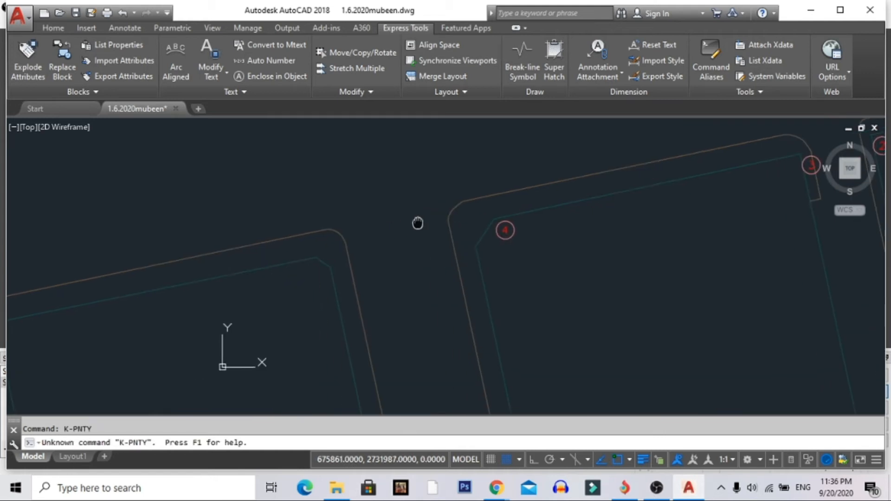
# - Place points 5 and 6 at the northeast and northwest inner corners of the third plot from the east, using Endpoint snaps
pyautogui.keyDown('shift'); pyautogui.rightClick(357, 227); pyautogui.keyUp('shift')
pyautogui.click(389, 237)
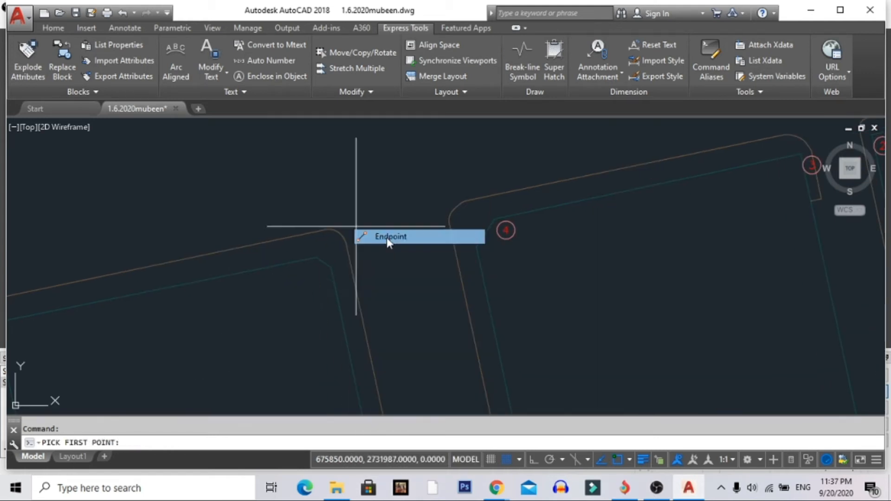
pyautogui.click(315, 254)
pyautogui.moveTo(319, 256); pyautogui.dragTo(527, 207, button='middle')
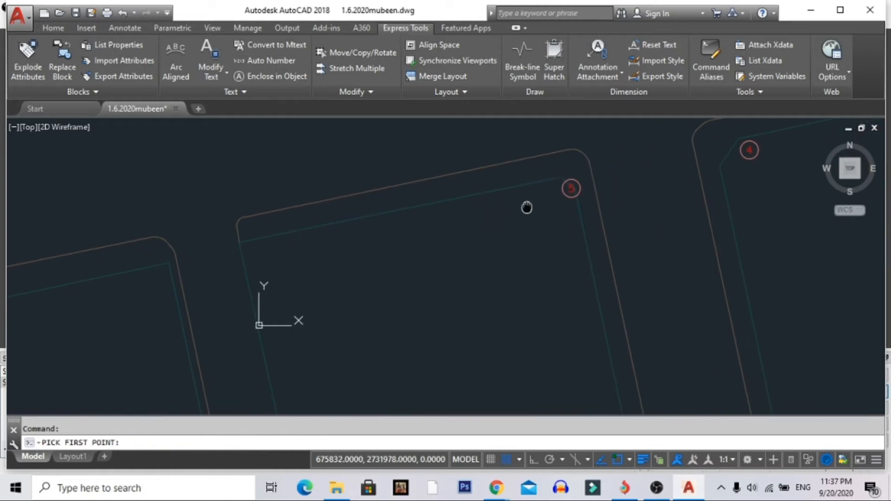
pyautogui.keyDown('shift'); pyautogui.rightClick(281, 245); pyautogui.keyUp('shift')
pyautogui.click(310, 237)
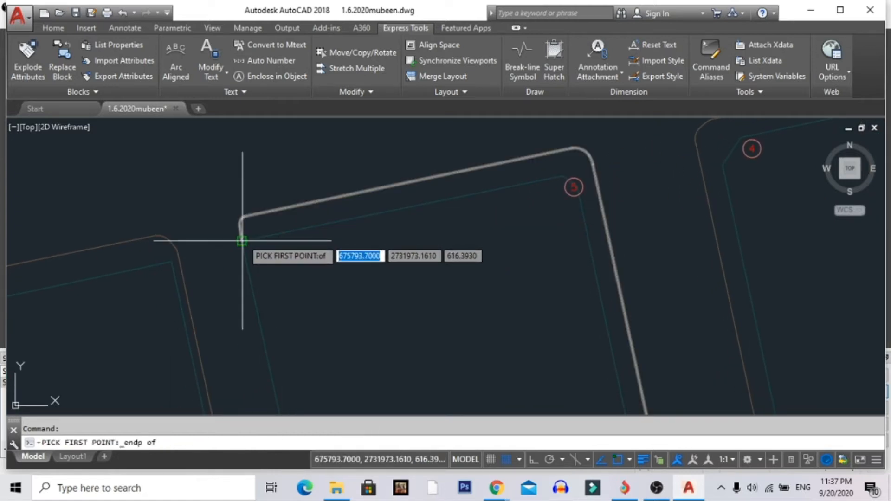
# - Place point 7 at the northeast inner corner of the westernmost plot using an Endpoint snap
pyautogui.moveTo(244, 250); pyautogui.dragTo(389, 218, button='middle')
pyautogui.keyDown('shift'); pyautogui.rightClick(309, 232); pyautogui.keyUp('shift')
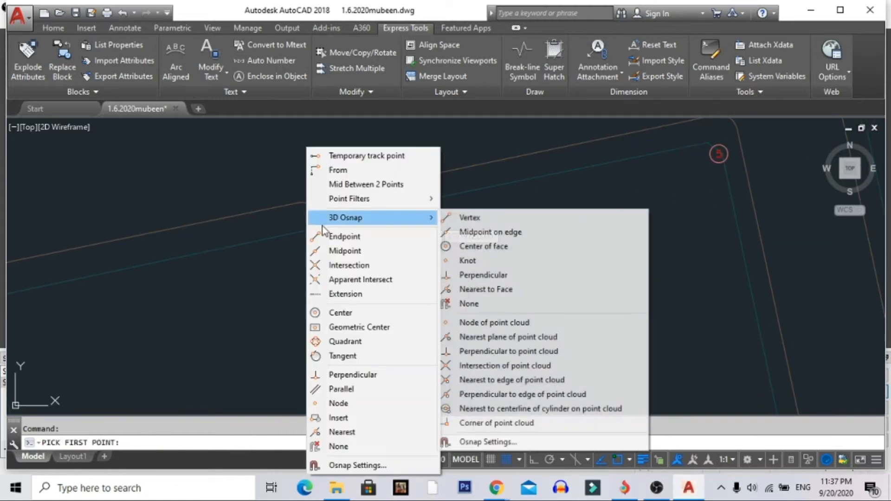
pyautogui.click(341, 235)
pyautogui.click(317, 228)
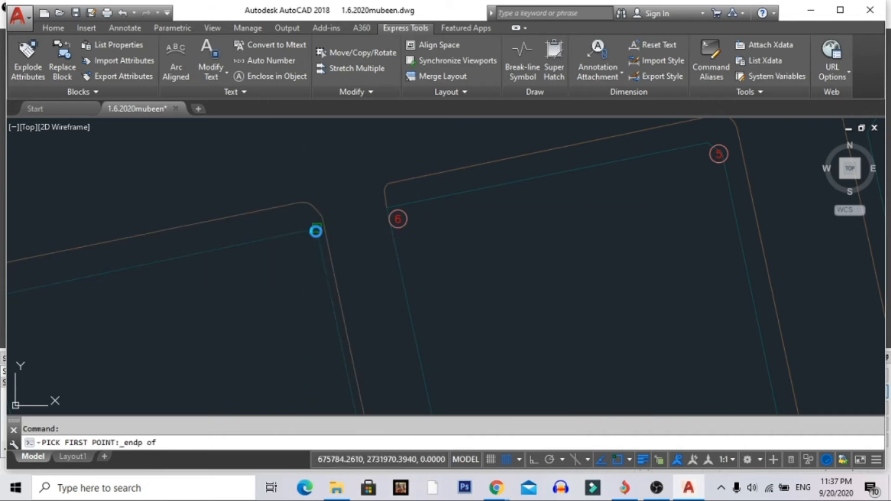
# - Place point 8 at the southwest inner corner of the westernmost plot using an Endpoint snap
pyautogui.scroll(-1, 301, 253)
pyautogui.moveTo(317, 228); pyautogui.dragTo(366, 175, button='middle')
pyautogui.scroll(-1, 343, 222)
pyautogui.moveTo(344, 222); pyautogui.dragTo(358, 175, button='middle')
pyautogui.scroll(-1, 342, 210)
pyautogui.scroll(-1, 323, 176)
pyautogui.keyDown('shift'); pyautogui.rightClick(342, 246); pyautogui.keyUp('shift')
pyautogui.click(366, 238)
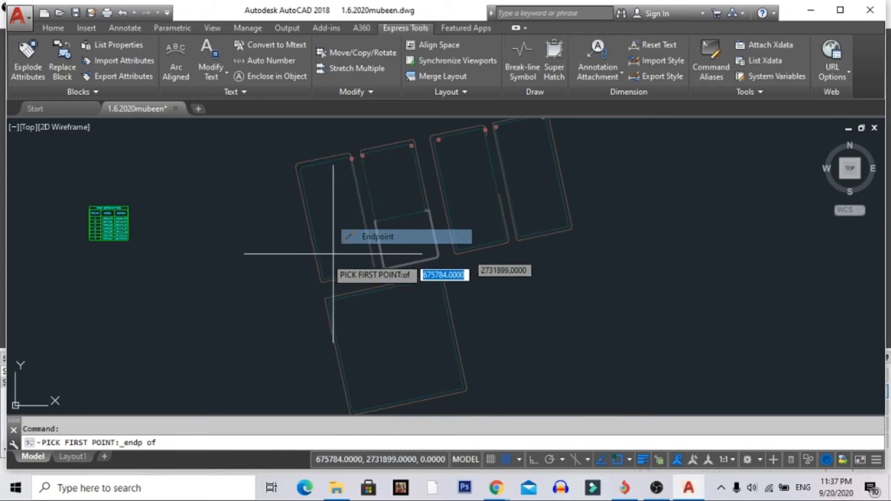
pyautogui.scroll(5, 318, 279)
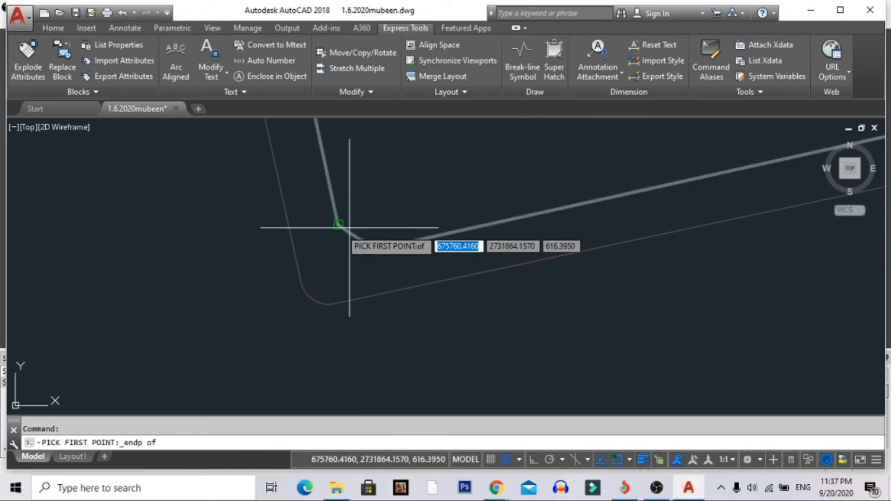
pyautogui.click(338, 224)
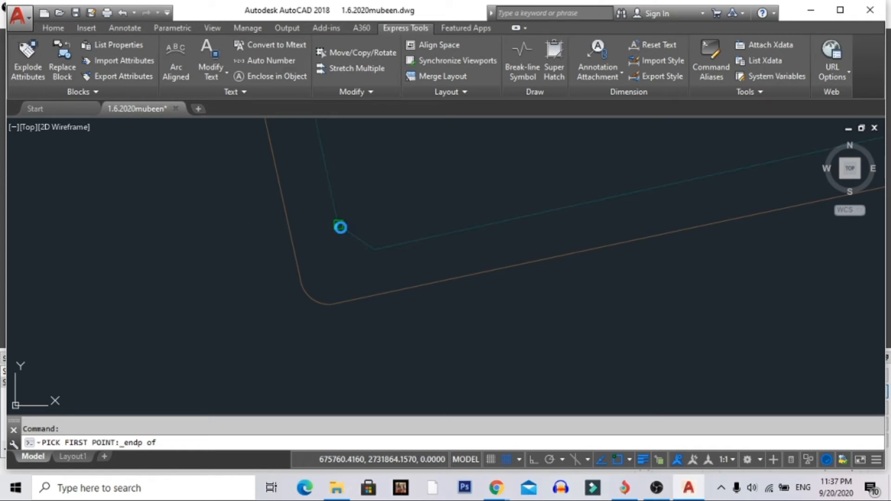
# - Place point 9 at the northwest inner corner of the southern plot using an Endpoint snap
pyautogui.moveTo(424, 317); pyautogui.dragTo(362, 114, button='middle')
pyautogui.moveTo(411, 304); pyautogui.dragTo(395, 170, button='middle')
pyautogui.keyDown('shift'); pyautogui.rightClick(397, 188); pyautogui.keyUp('shift')
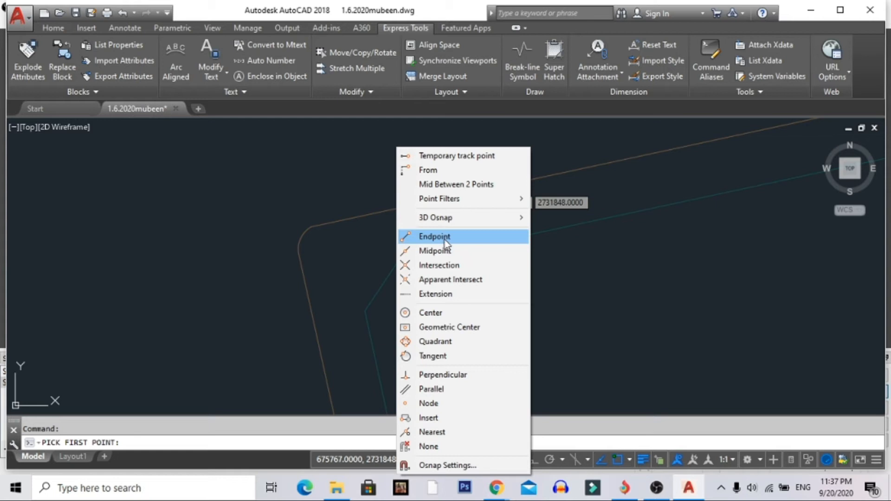
pyautogui.click(444, 238)
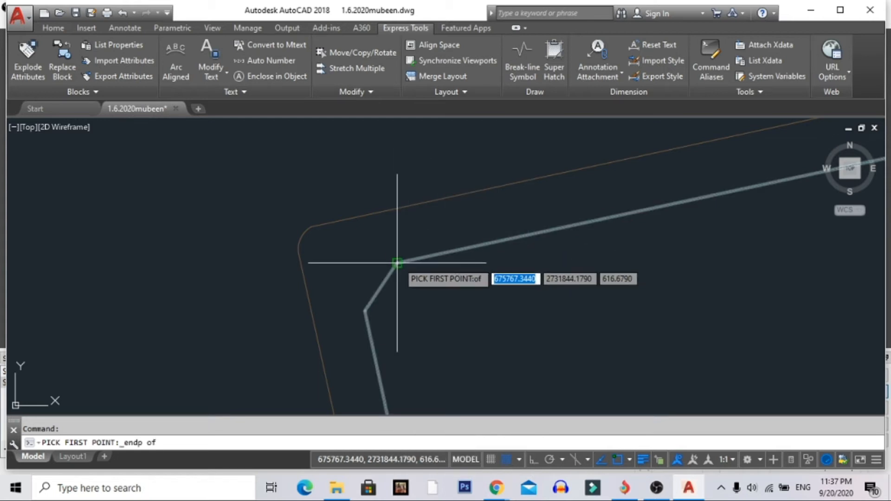
pyautogui.click(398, 261)
# - Place point 10 at the southwest inner corner of the southern plot using an Endpoint snap
pyautogui.moveTo(480, 295); pyautogui.dragTo(415, 192, button='middle')
pyautogui.scroll(-4, 458, 257)
pyautogui.moveTo(458, 257); pyautogui.dragTo(412, 194, button='middle')
pyautogui.moveTo(456, 297); pyautogui.dragTo(428, 141, button='middle')
pyautogui.keyDown('shift'); pyautogui.rightClick(445, 208); pyautogui.keyUp('shift')
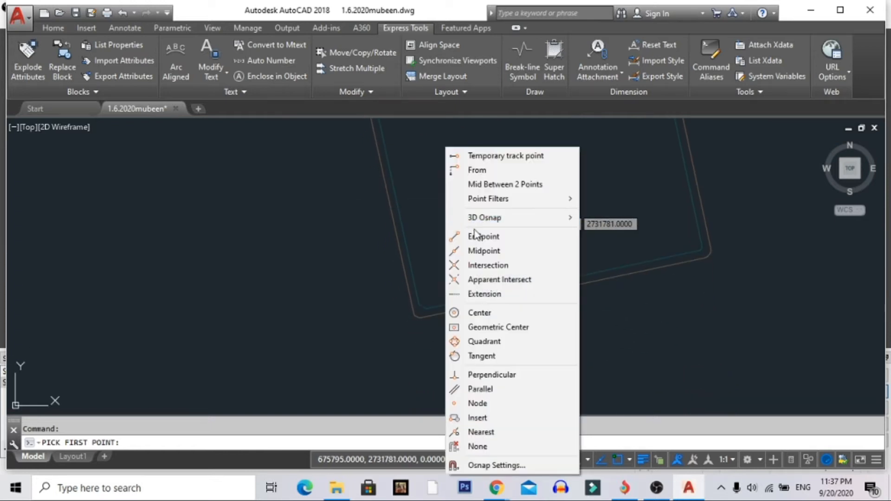
pyautogui.click(471, 235)
pyautogui.click(419, 304)
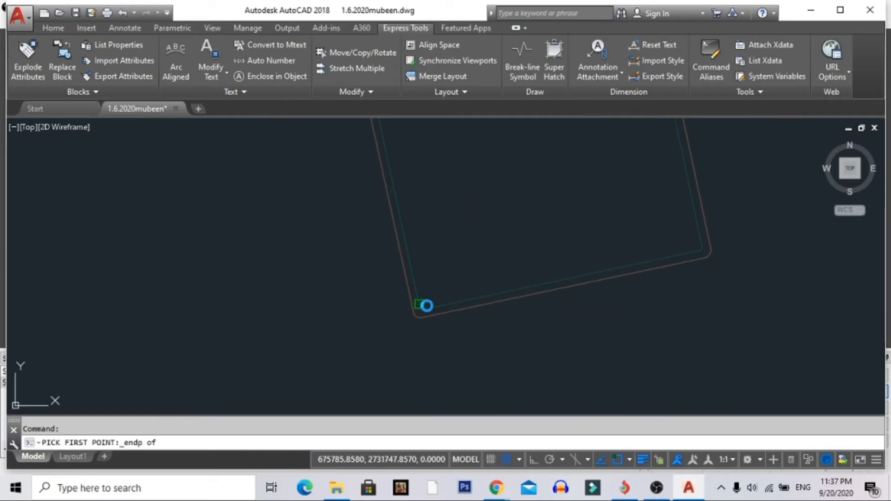
# - End the point-numbering routine after point 10
pyautogui.moveTo(556, 299); pyautogui.dragTo(389, 361, button='middle')
pyautogui.moveTo(595, 294); pyautogui.dragTo(411, 351, button='middle')
pyautogui.scroll(-2, 405, 346)
pyautogui.moveTo(422, 294); pyautogui.dragTo(408, 402, button='middle')
pyautogui.scroll(2, 388, 281)
pyautogui.moveTo(393, 279); pyautogui.dragTo(446, 257, button='middle')
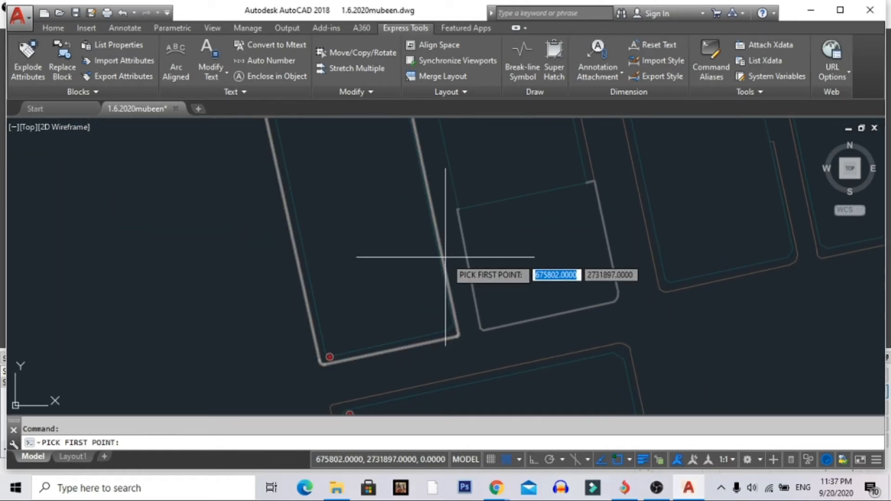
pyautogui.press('Escape')
# - Combine the northing column's text values in the setting-out table into one multiline text with Convert to Mtext
pyautogui.scroll(-2, 364, 299)
pyautogui.moveTo(363, 299); pyautogui.dragTo(492, 318, button='middle')
pyautogui.moveTo(268, 277); pyautogui.dragTo(377, 235, button='middle')
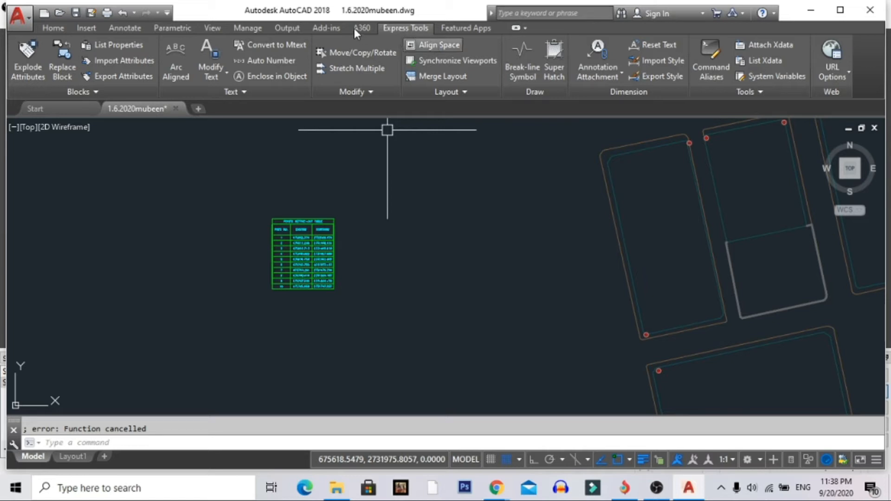
pyautogui.click(45, 27)
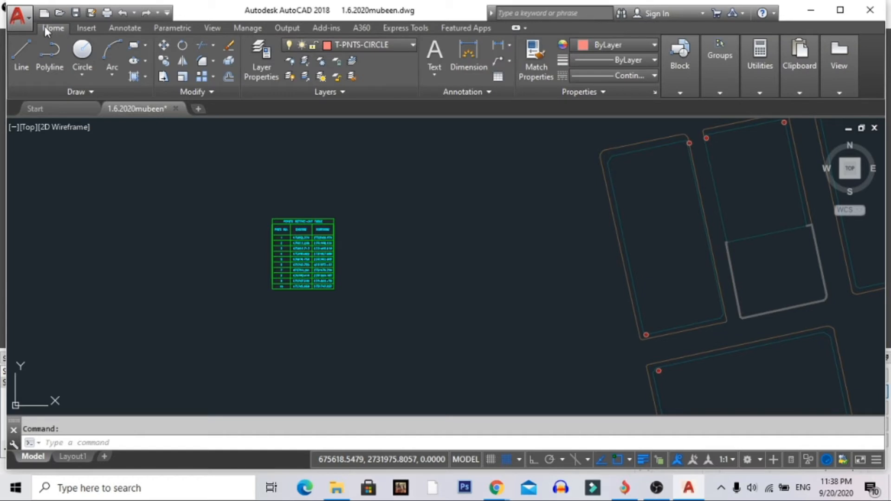
pyautogui.click(402, 30)
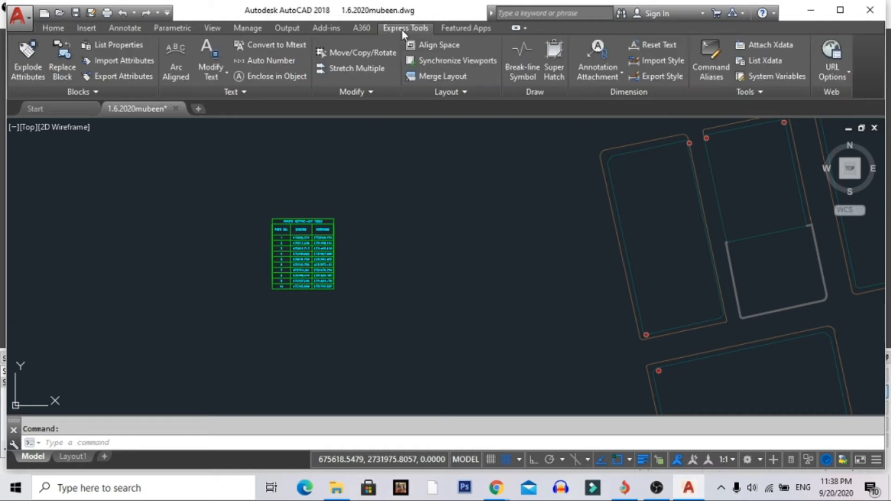
pyautogui.click(280, 46)
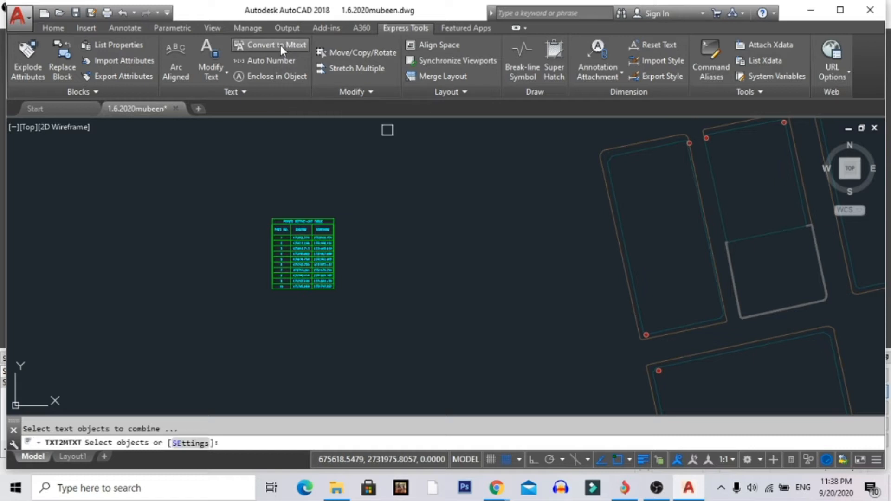
pyautogui.click(338, 299)
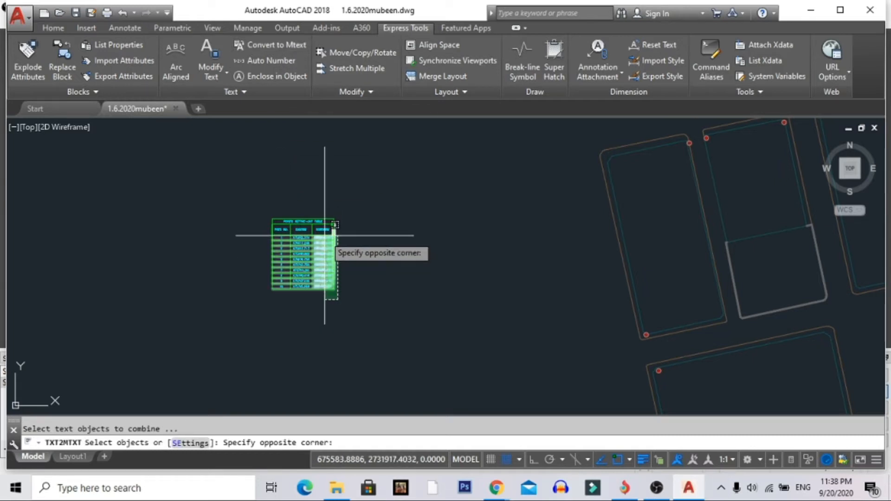
pyautogui.click(325, 235)
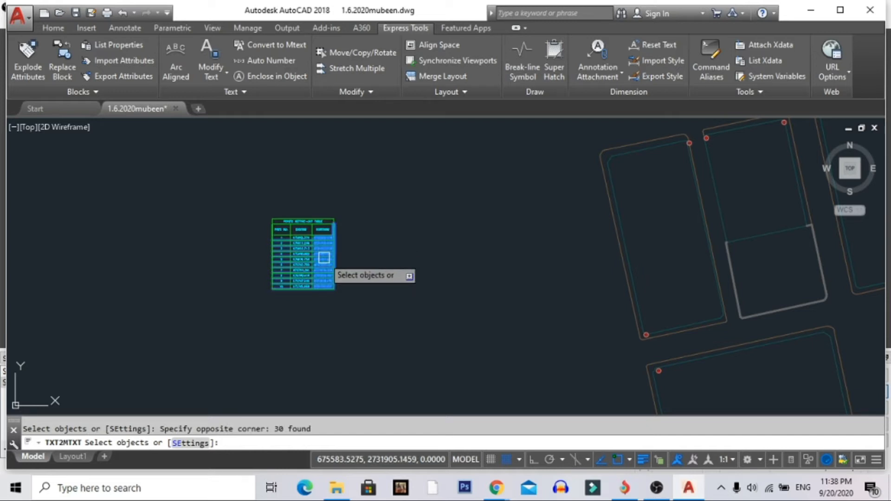
pyautogui.press('Return')
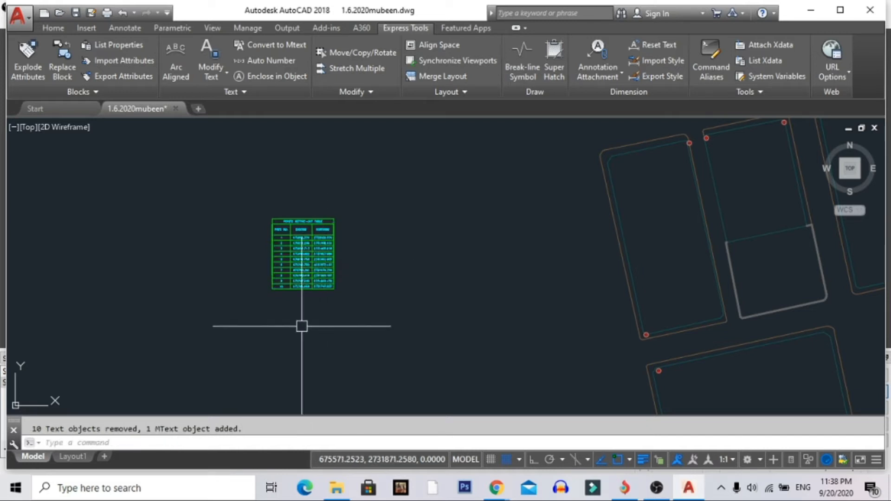
# - Combine the easting column's text values in the setting-out table into one multiline text with Convert to Mtext
pyautogui.click(294, 47)
pyautogui.click(305, 305)
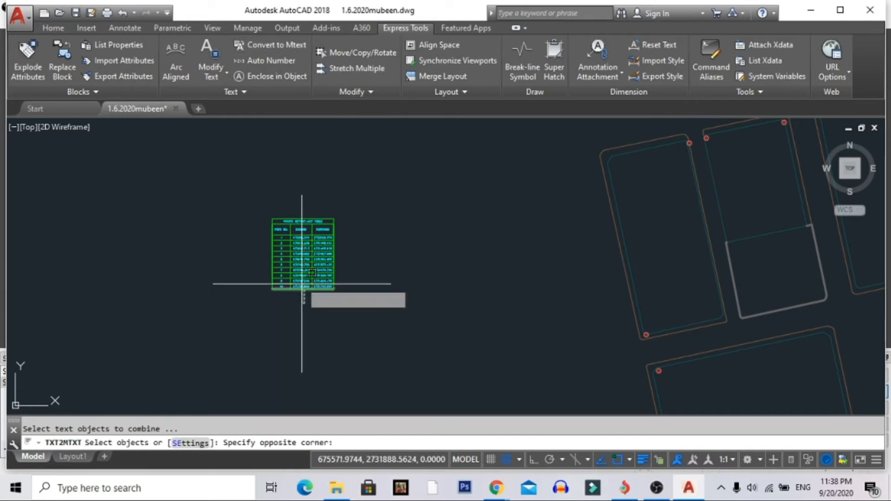
pyautogui.click(296, 234)
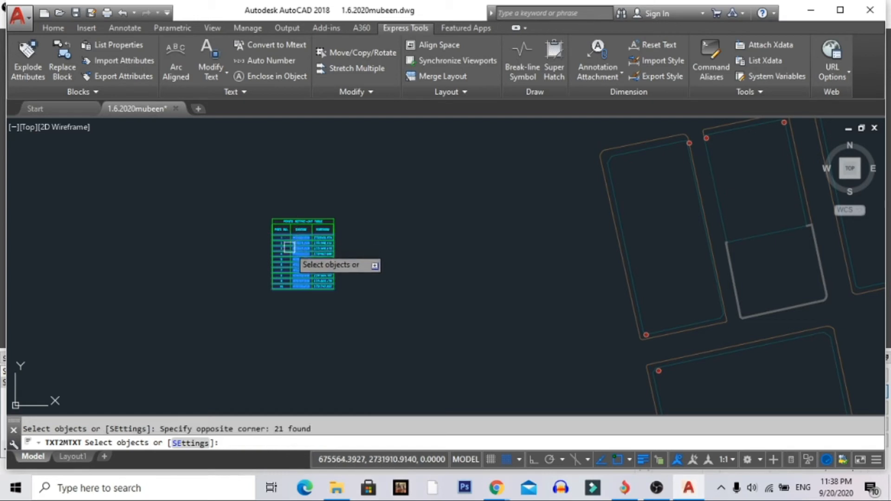
pyautogui.press('Return')
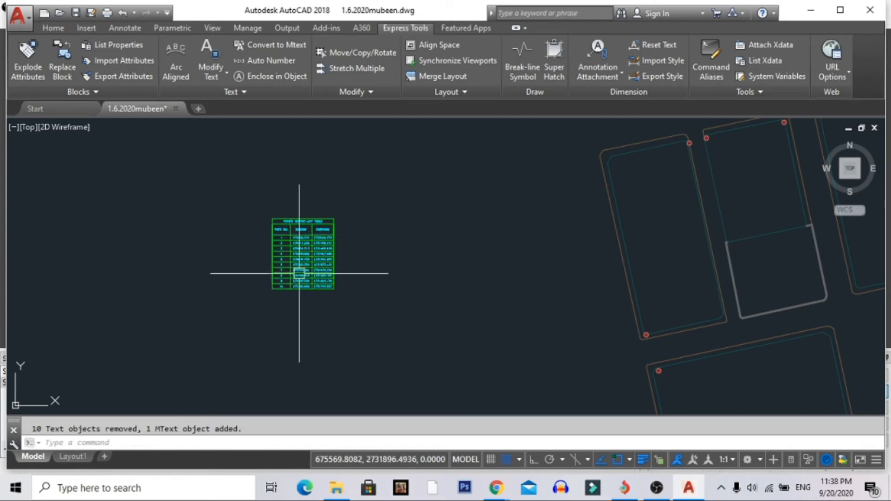
# - Open the easting column's multiline text for editing and copy all its values
pyautogui.scroll(2, 301, 259)
pyautogui.scroll(2, 302, 260)
pyautogui.doubleClick(297, 241)
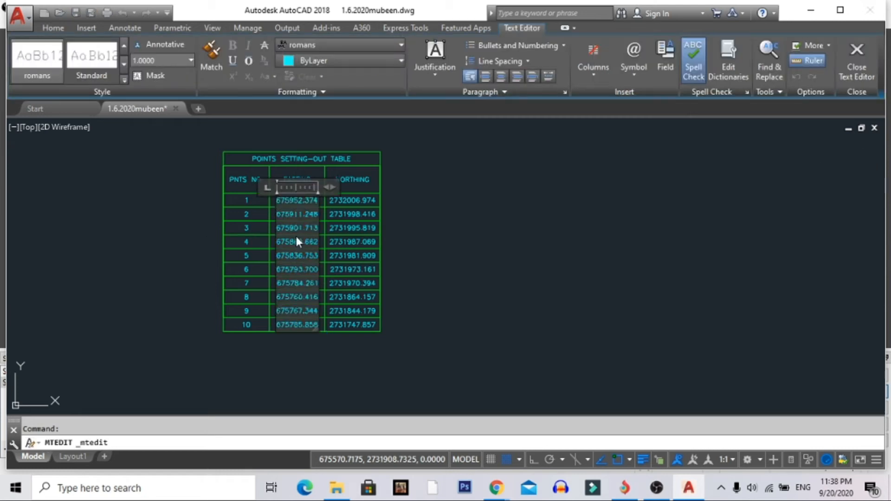
pyautogui.hotkey('ctrl', 'a')
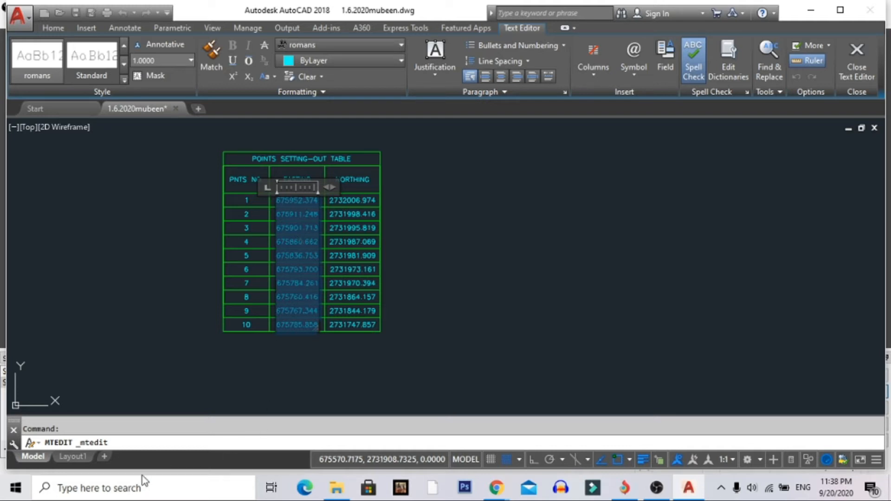
# - Open a blank workbook in Excel 2013 and paste the copied easting values into cell A1
pyautogui.click(130, 487)
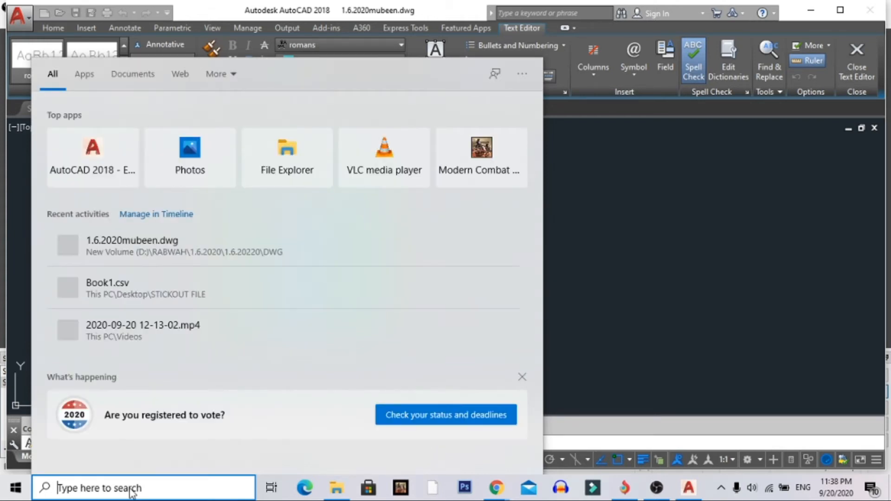
pyautogui.write('E')
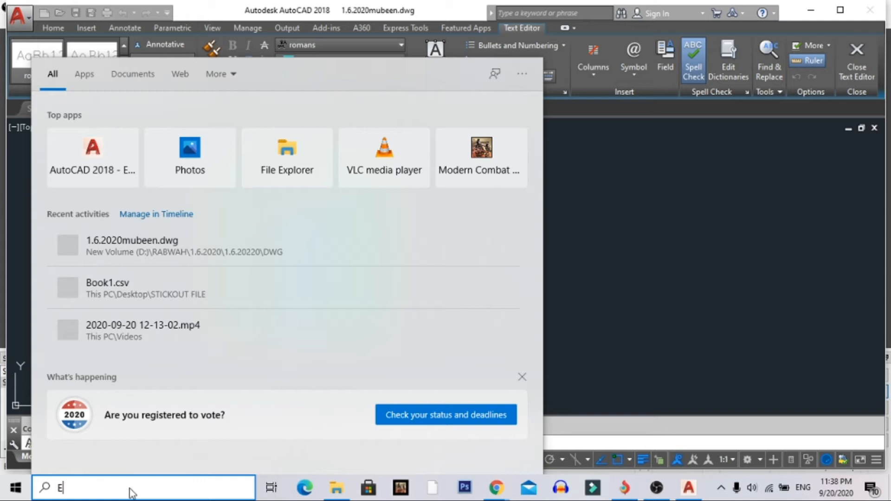
pyautogui.write('XCEL')
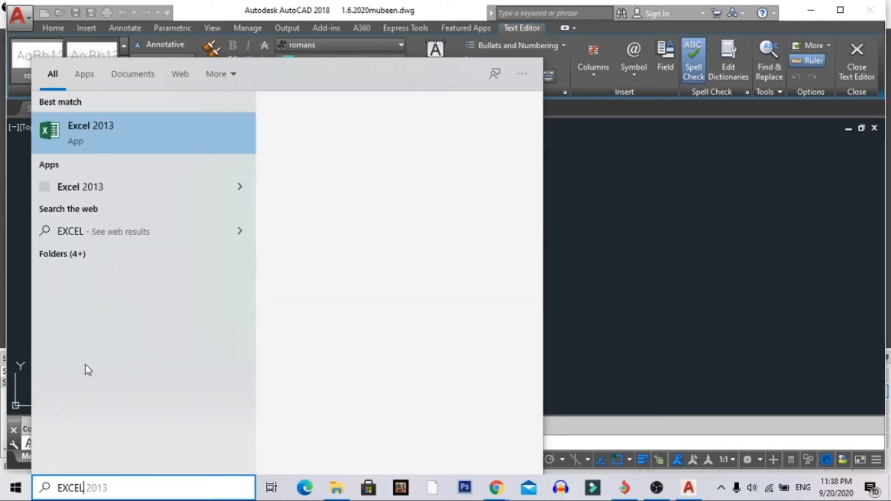
pyautogui.click(109, 133)
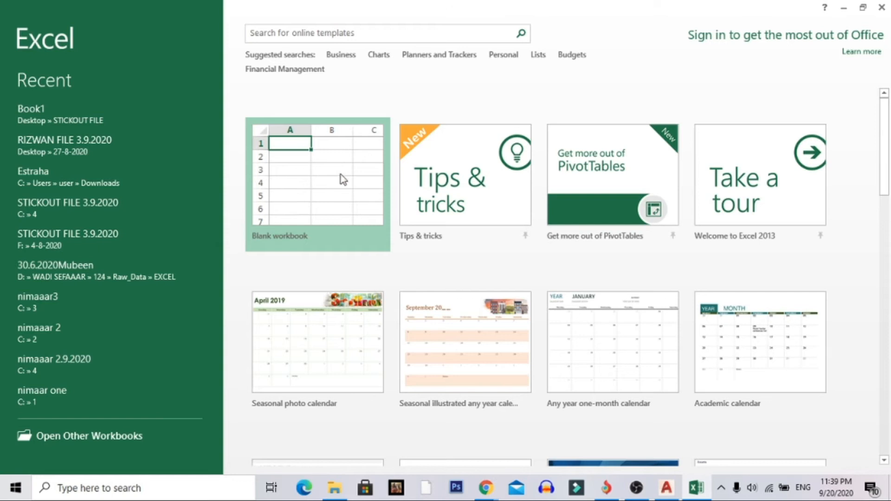
pyautogui.click(306, 174)
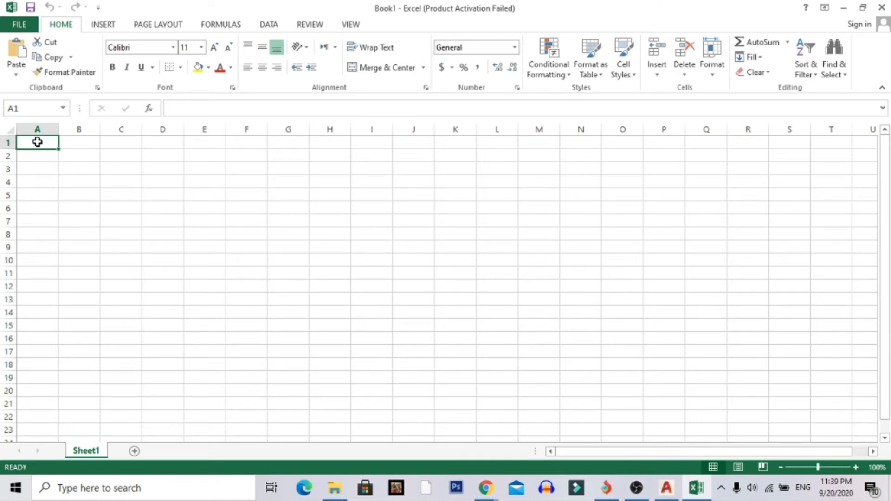
pyautogui.write('675952.374 675911.248 675901.713 675860.662 675836.753 675793.700 675784.261 675760.416 675767.344 675785.858')
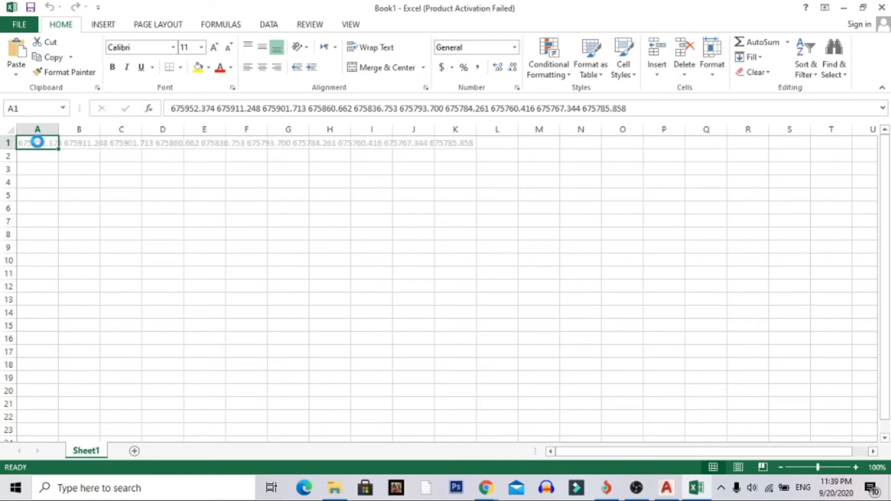
pyautogui.click(33, 157)
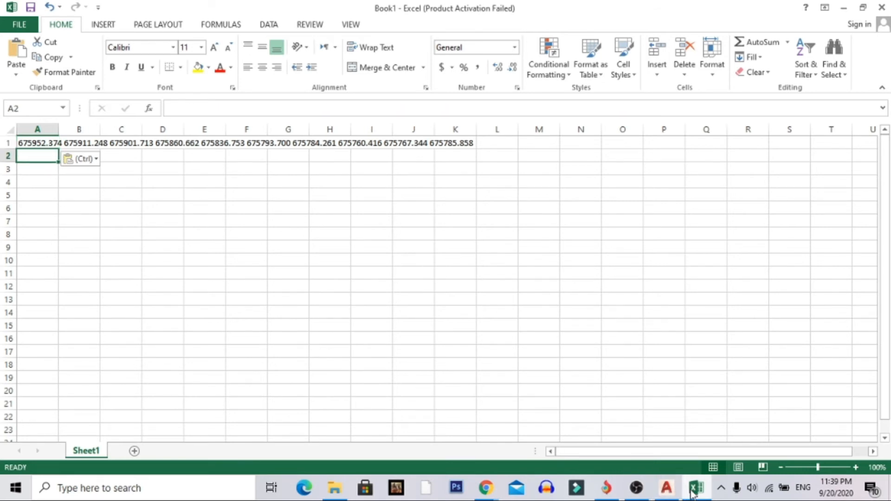
# - Switch back to AutoCAD, close the easting text and copy all values from the northing column's multiline text
pyautogui.click(667, 488)
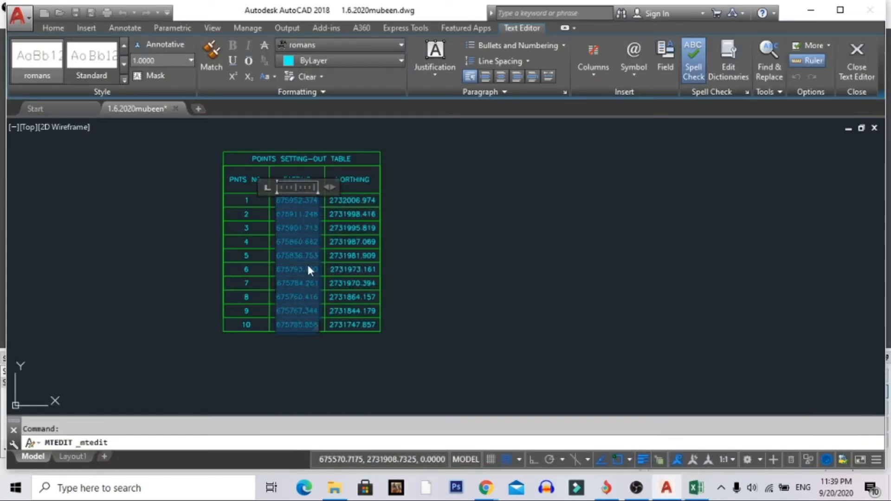
pyautogui.click(399, 218)
pyautogui.doubleClick(366, 214)
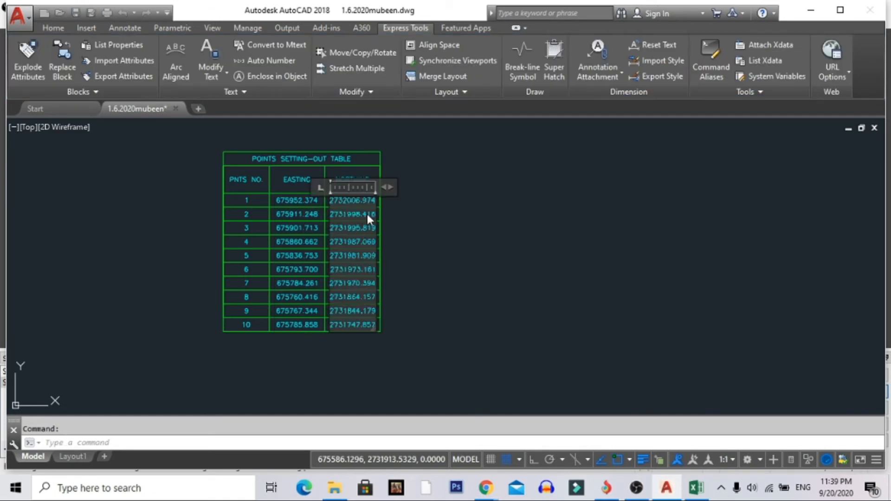
pyautogui.hotkey('ctrl', 'a')
pyautogui.hotkey('ctrl', 'c')
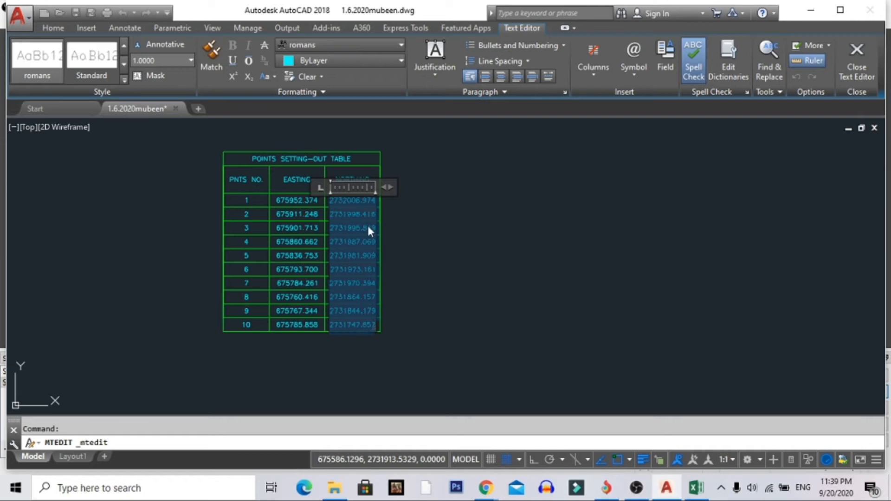
# - Switch to the Excel workbook, dismiss the Office activation notice and paste the copied northing values into cell A2
pyautogui.click(696, 488)
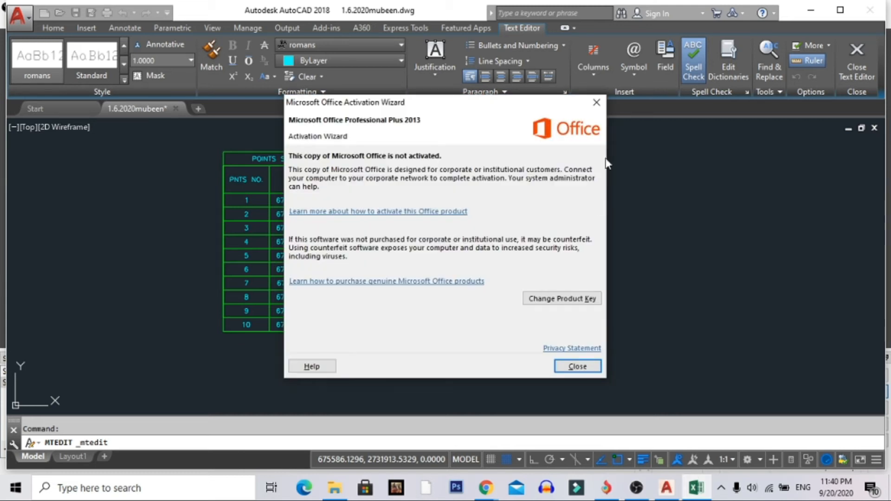
pyautogui.click(597, 102)
pyautogui.click(699, 489)
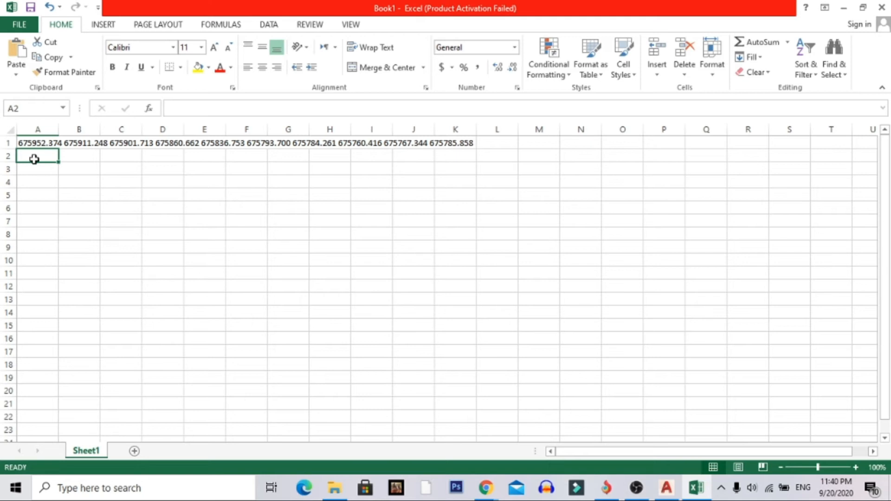
pyautogui.hotkey('ctrl', 'v')
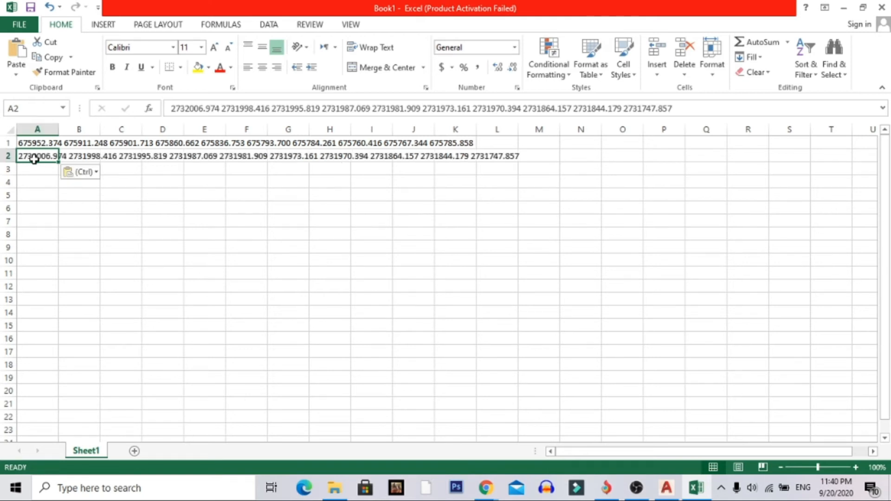
# - Split cells A1:A2 with Text to Columns as delimited data, using tab, comma and space delimiters and General format
pyautogui.moveTo(38, 143); pyautogui.dragTo(36, 154)
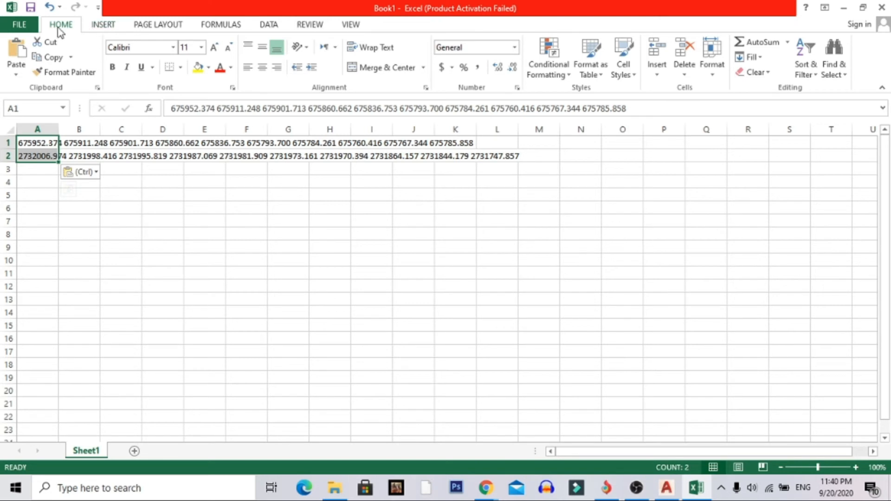
pyautogui.click(269, 25)
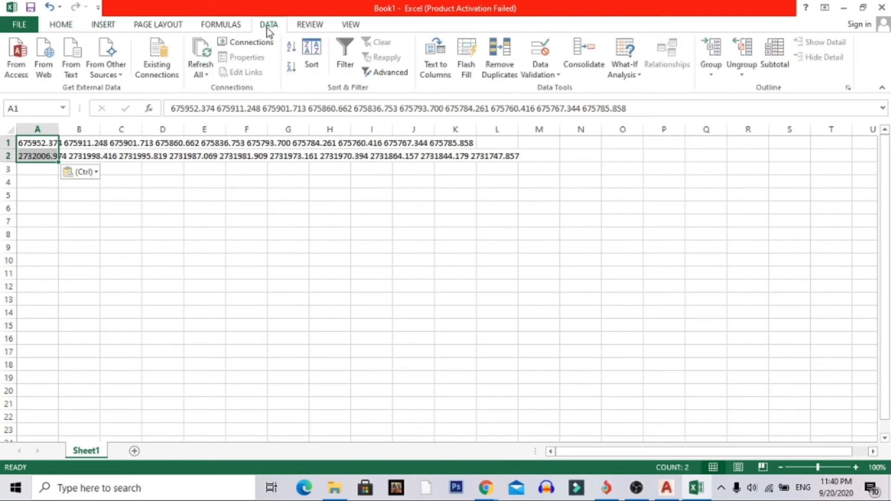
pyautogui.click(445, 66)
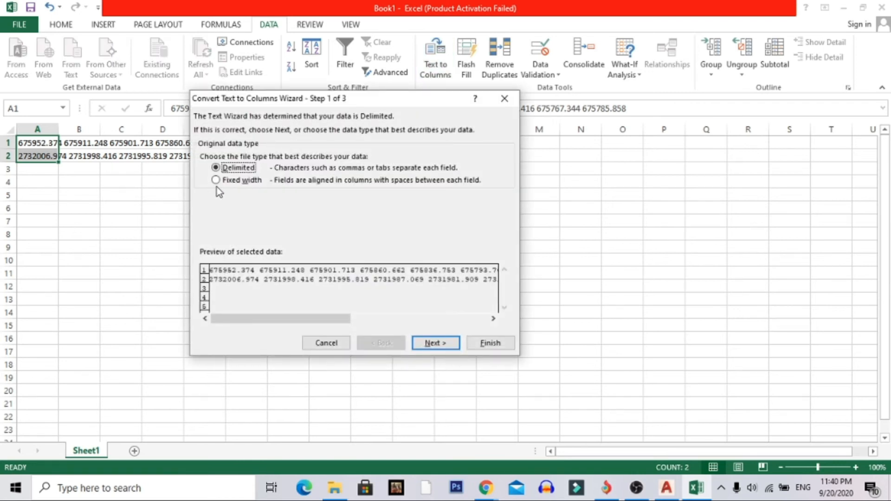
pyautogui.click(216, 180)
pyautogui.click(216, 167)
pyautogui.click(431, 344)
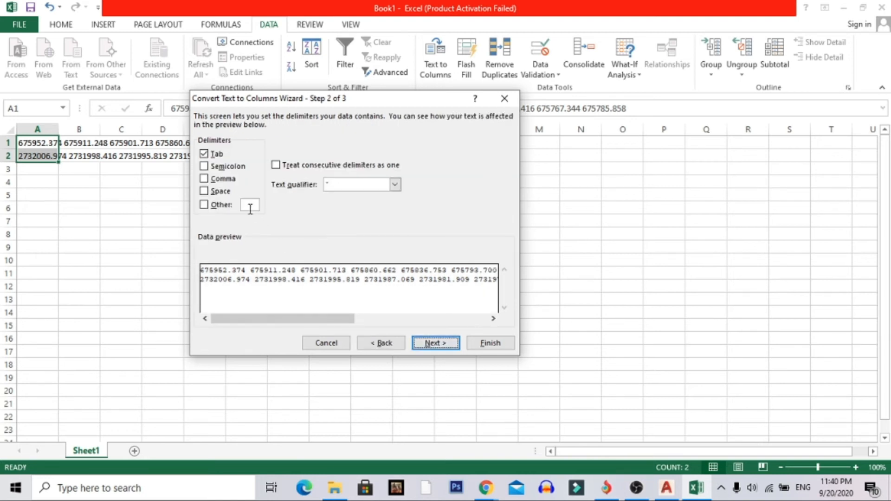
pyautogui.click(203, 180)
pyautogui.click(204, 191)
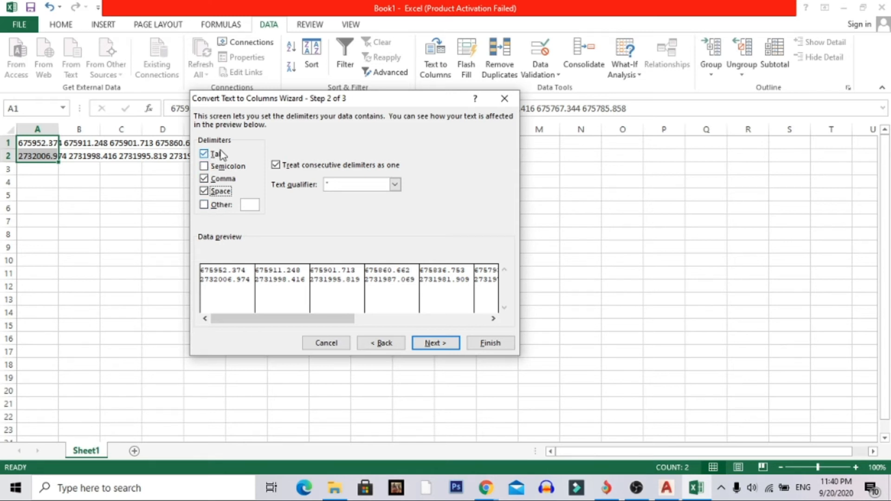
pyautogui.click(435, 344)
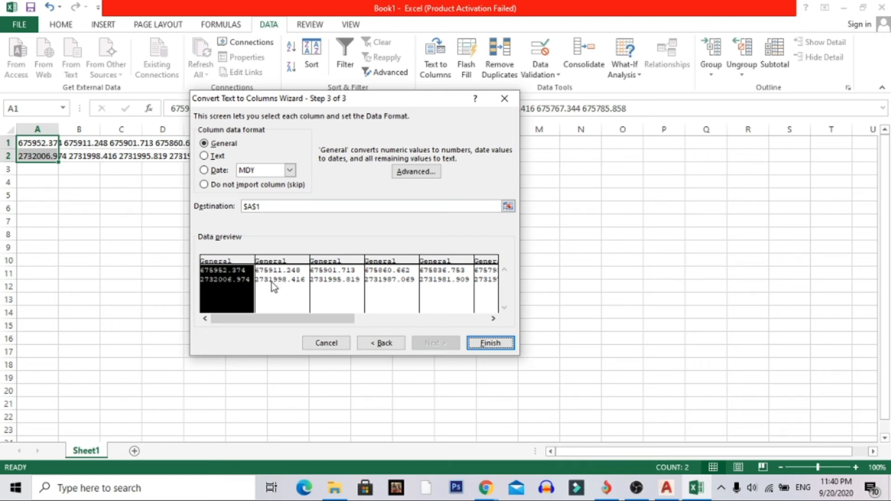
pyautogui.click(490, 344)
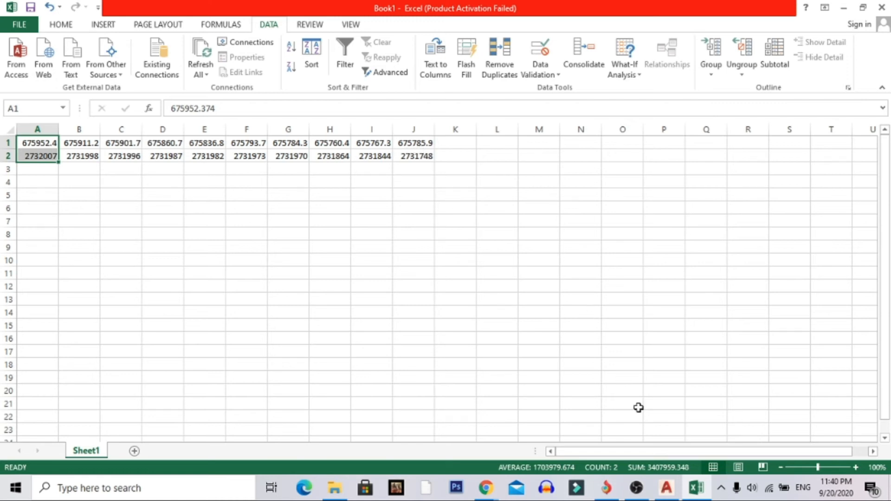
pyautogui.moveTo(693, 490)
pyautogui.click(676, 492)
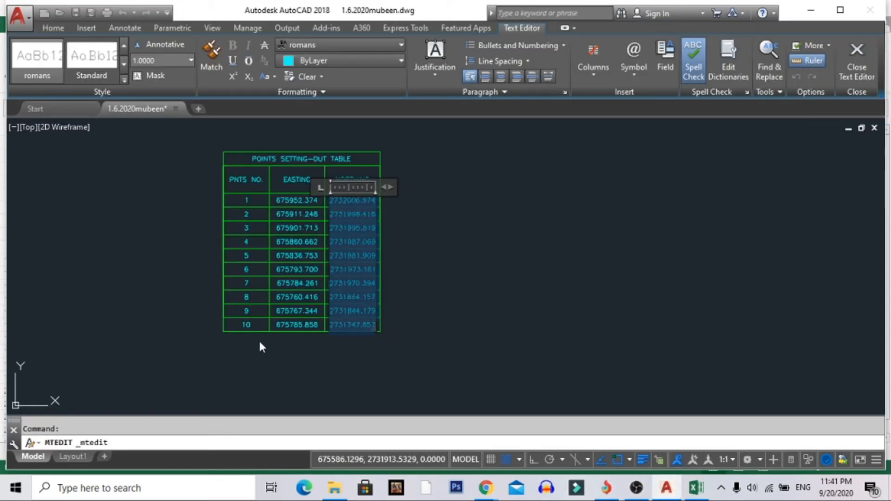
pyautogui.click(696, 488)
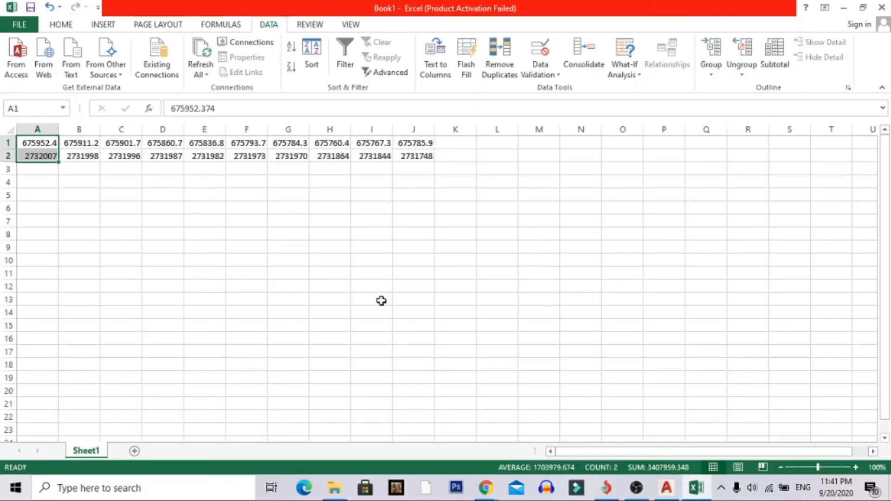
# - Copy the two coordinate rows A1:K2 and paste them transposed into columns starting at cell B4
pyautogui.click(37, 145)
pyautogui.moveTo(38, 150); pyautogui.dragTo(435, 156)
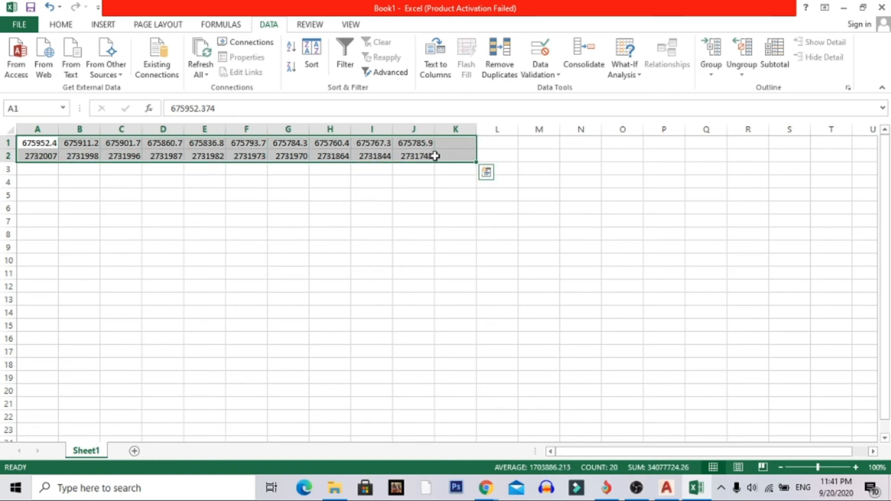
pyautogui.hotkey('ctrl', 'c')
pyautogui.click(78, 182)
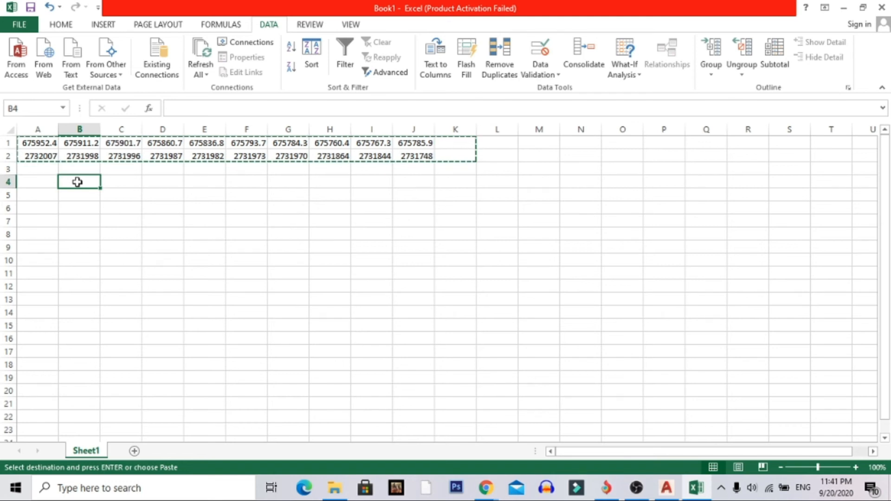
pyautogui.rightClick(77, 182)
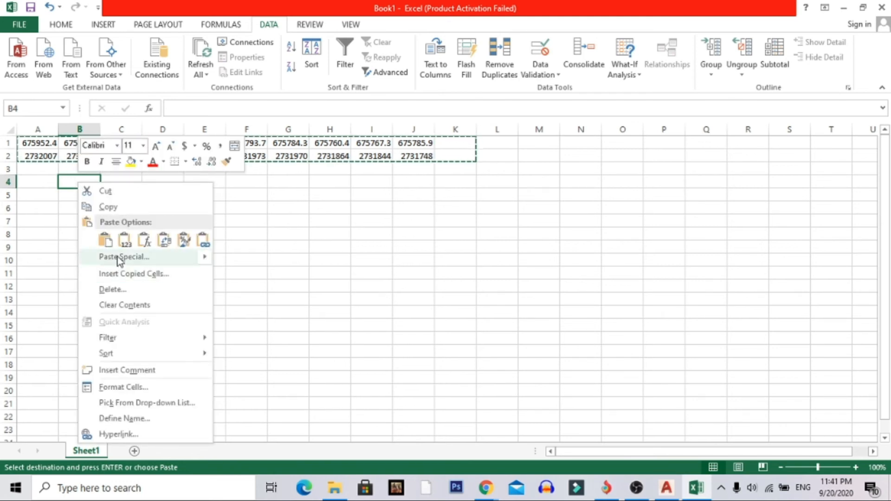
pyautogui.moveTo(119, 259)
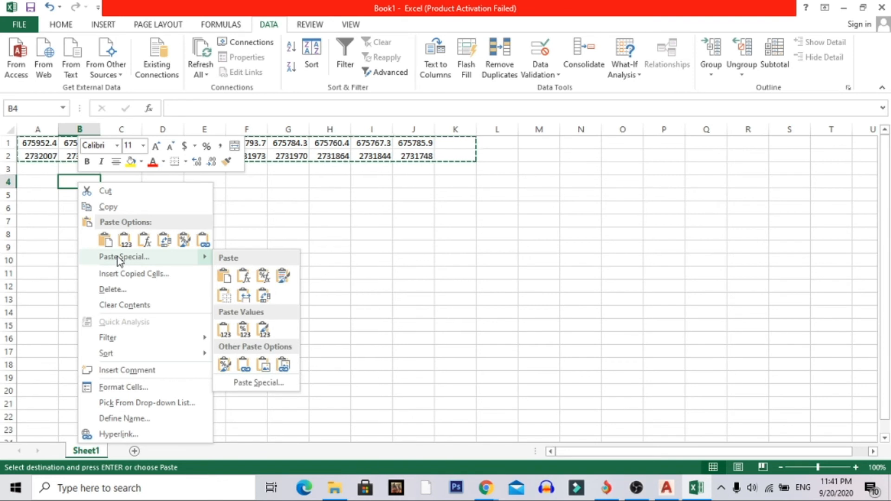
pyautogui.click(118, 260)
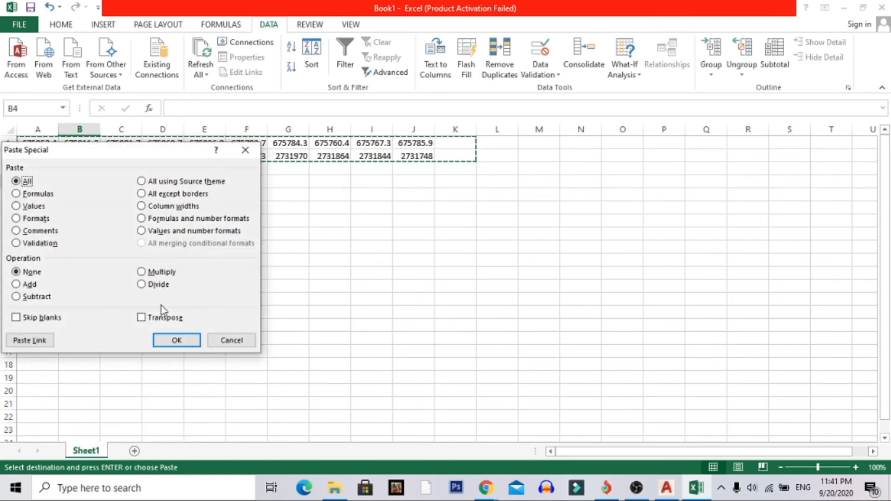
pyautogui.click(141, 319)
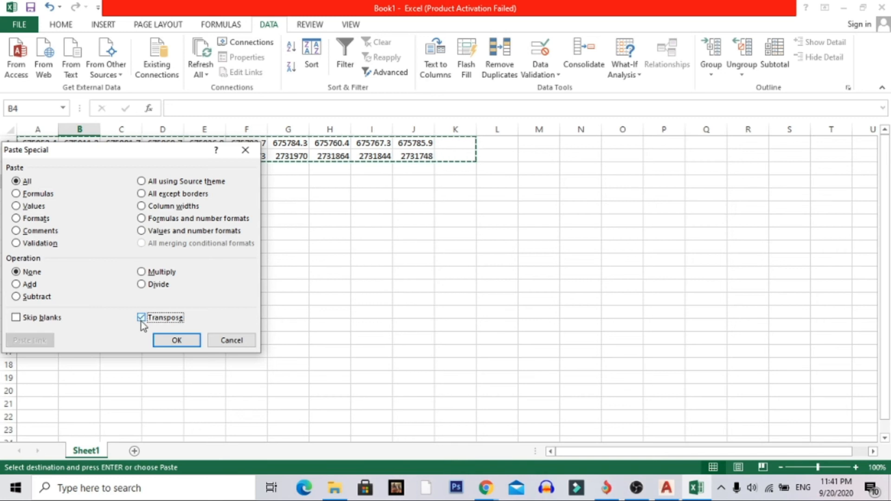
pyautogui.click(176, 341)
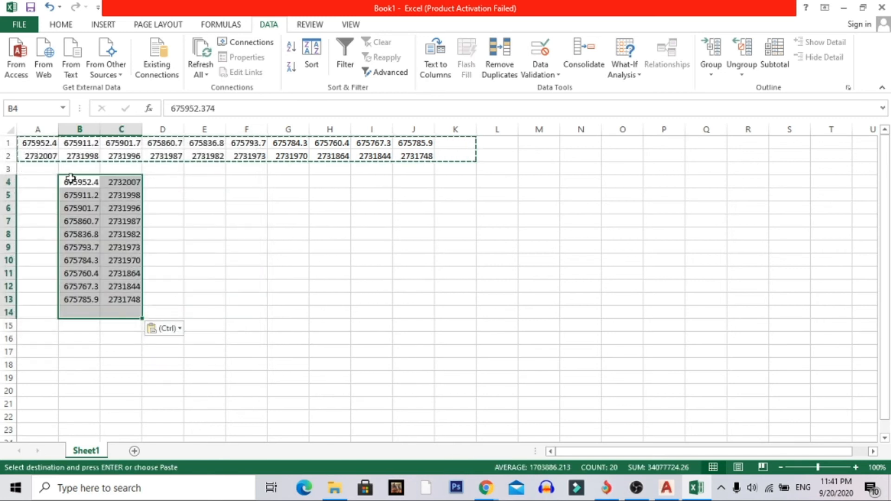
# - Clear the original horizontal coordinate values from rows 1 and 2
pyautogui.moveTo(5, 143); pyautogui.dragTo(8, 156)
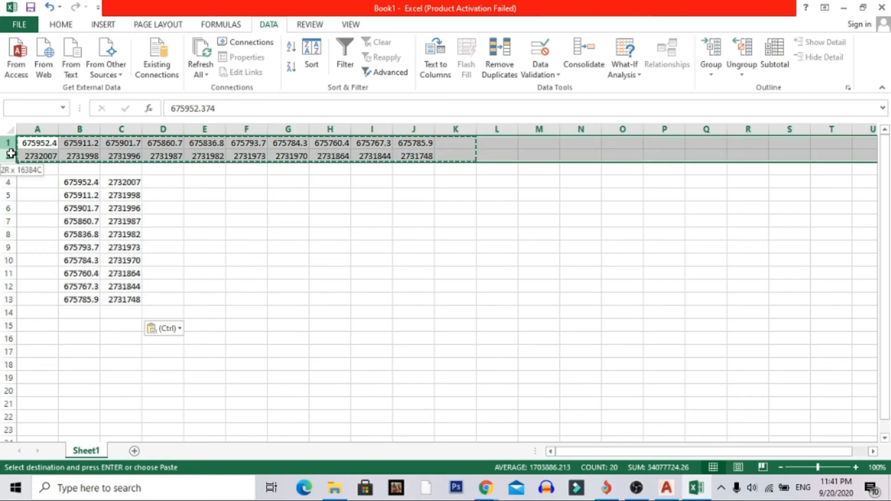
pyautogui.press('Escape')
pyautogui.press('Delete')
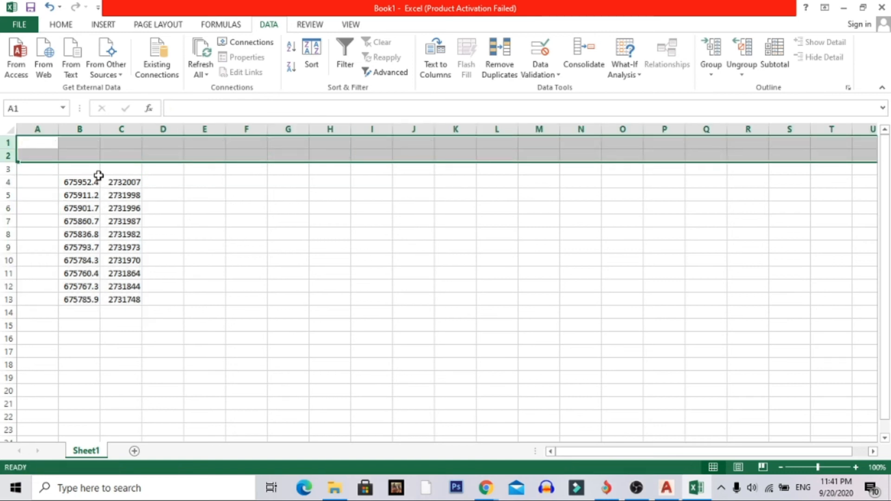
# - Move the transposed coordinates in B4:C13 up so that they start at cell B2
pyautogui.click(80, 184)
pyautogui.moveTo(80, 184); pyautogui.dragTo(117, 298)
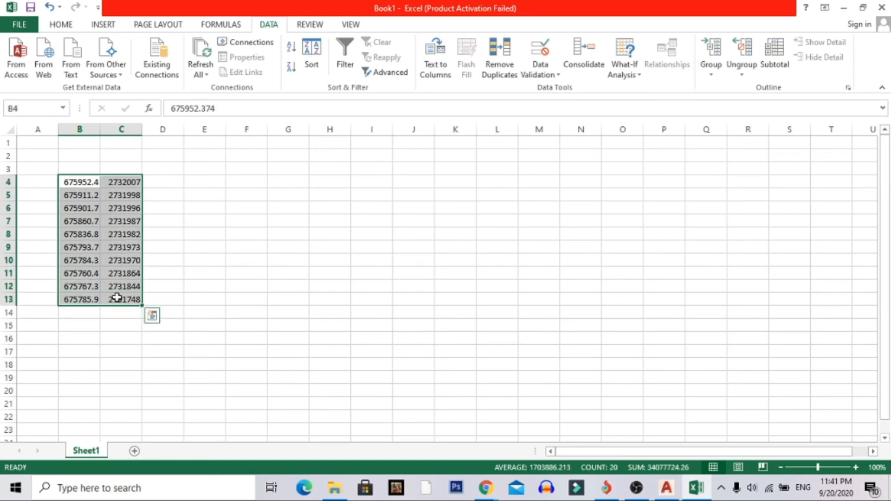
pyautogui.hotkey('ctrl', 'c')
pyautogui.click(80, 143)
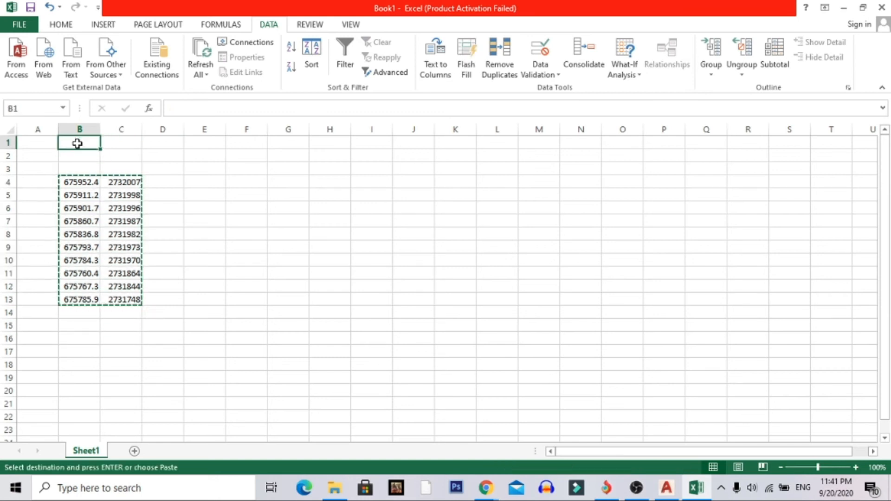
pyautogui.click(81, 158)
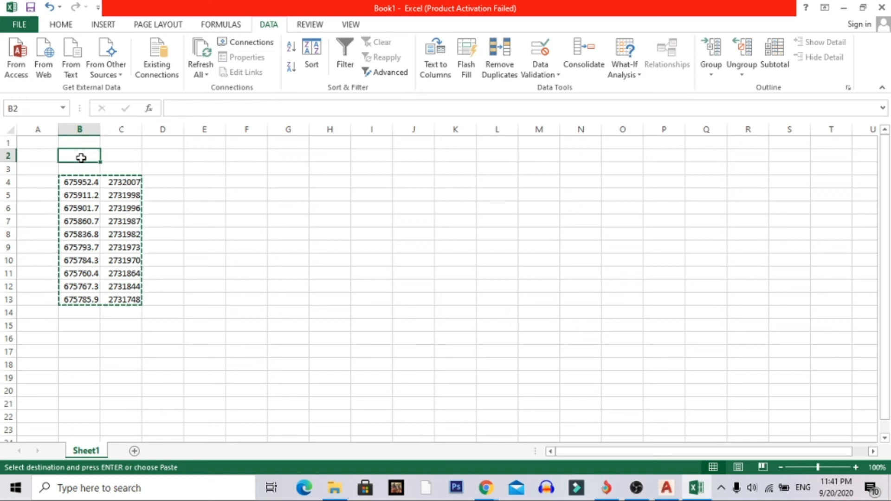
pyautogui.hotkey('ctrl', 'v')
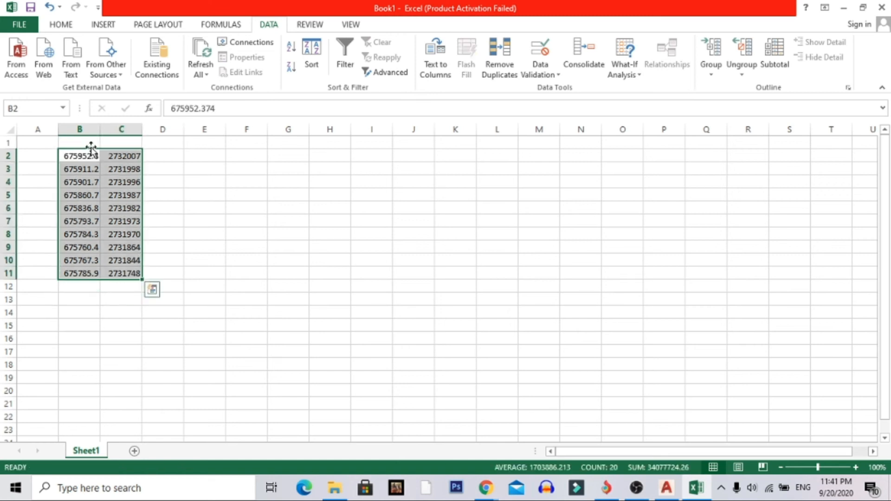
# - Enter the header POINT NO in cell A1 and widen columns A to C to fit their contents
pyautogui.click(91, 144)
pyautogui.click(47, 148)
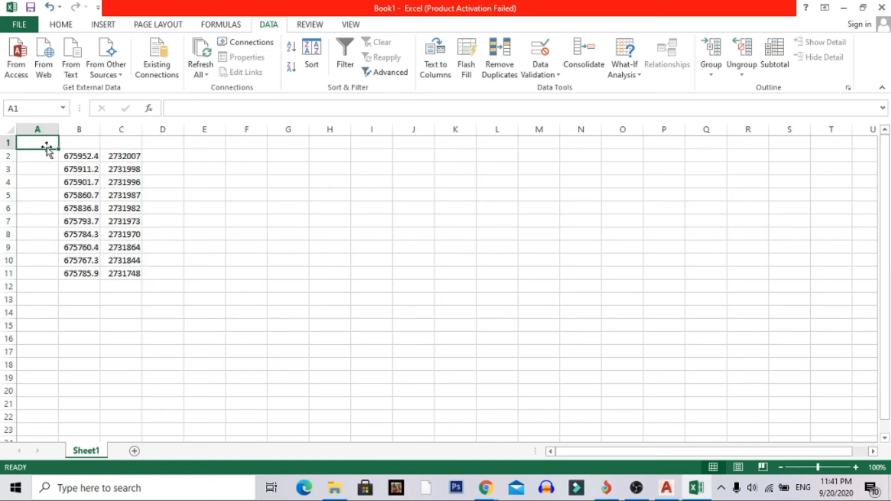
pyautogui.write('POI')
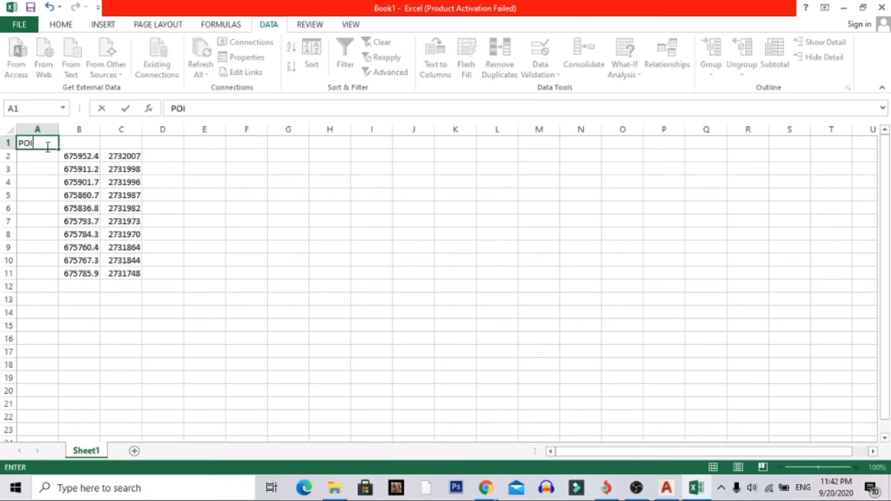
pyautogui.write('NT NAM')
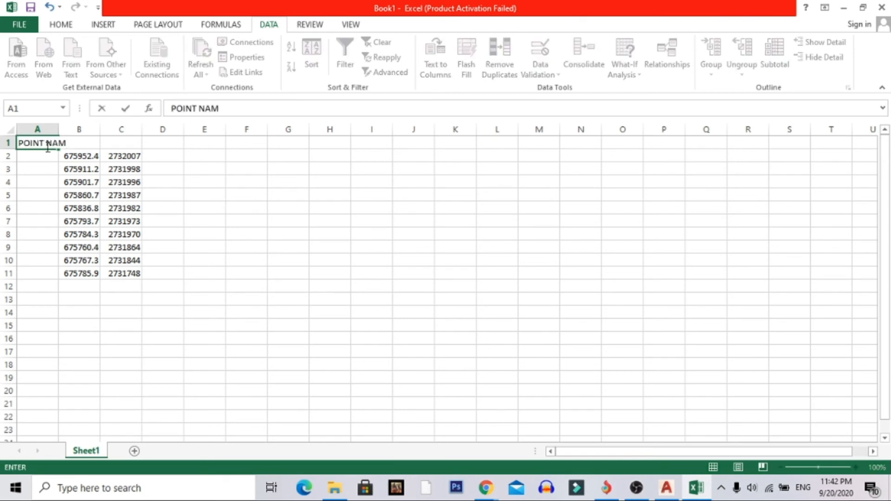
pyautogui.press('BackSpace')
pyautogui.press('BackSpace')
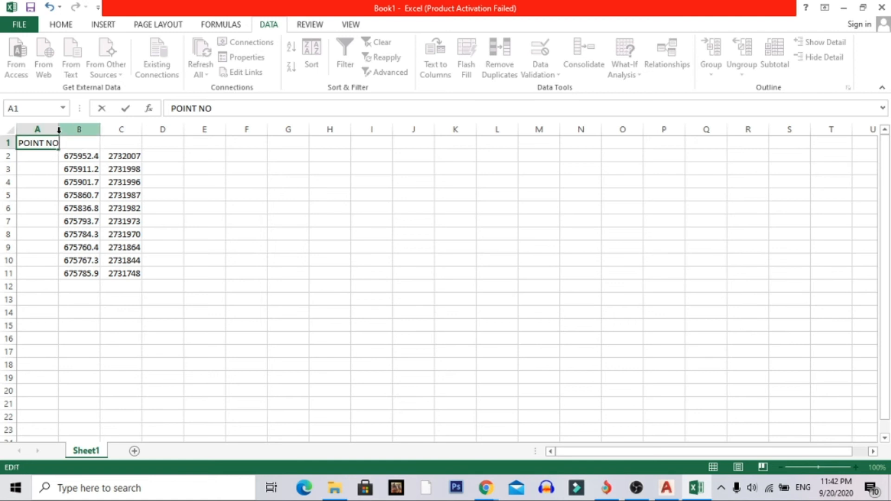
pyautogui.click(80, 154)
pyautogui.click(82, 145)
pyautogui.moveTo(59, 128); pyautogui.dragTo(206, 126)
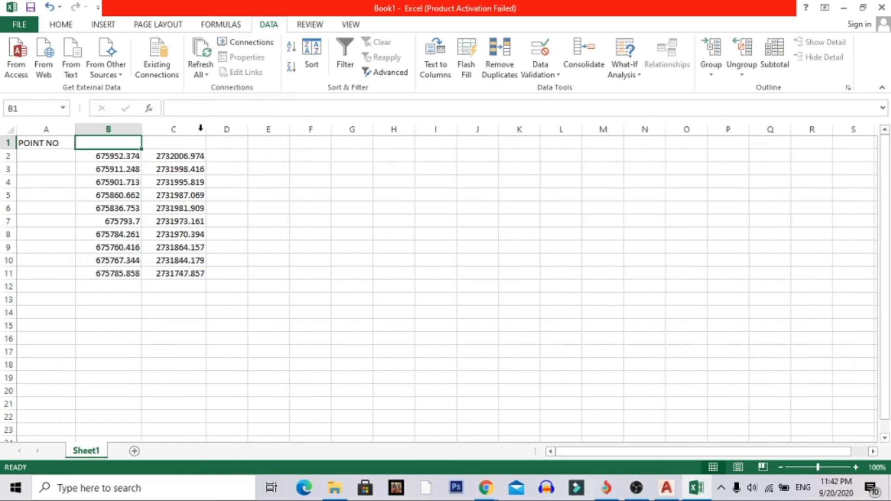
# - Enter the headers EASTING in cell B1 and NORTHING in cell C1 above the coordinate columns
pyautogui.doubleClick(92, 142)
pyautogui.write('E')
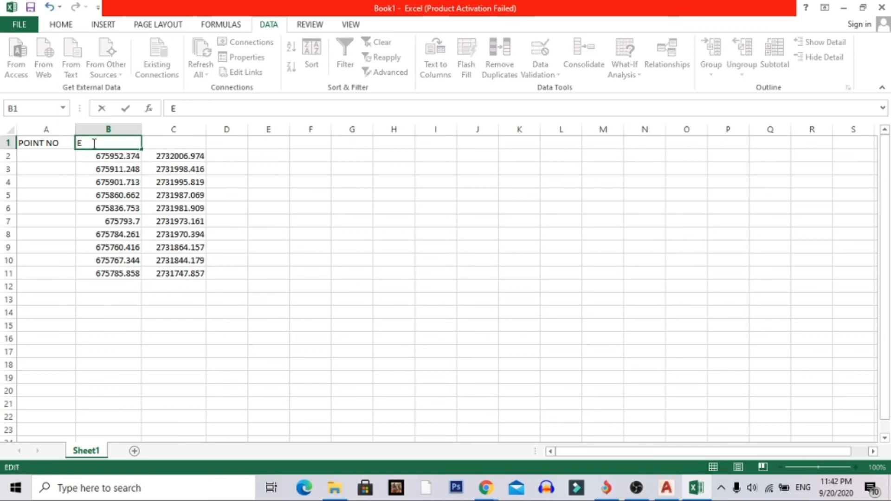
pyautogui.write('ASTING')
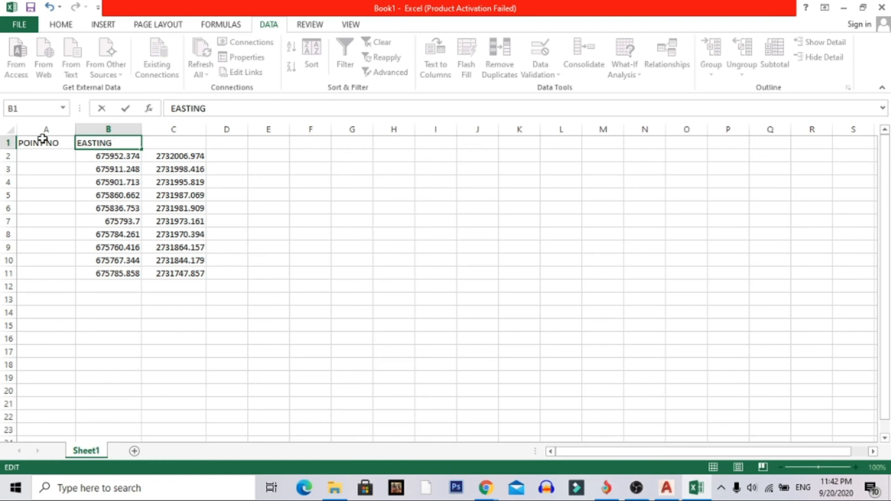
pyautogui.click(167, 143)
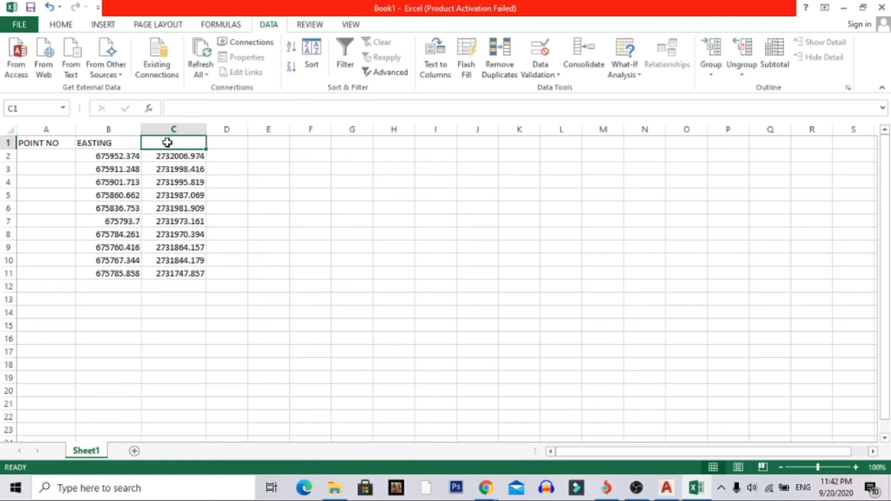
pyautogui.write('NORTHING')
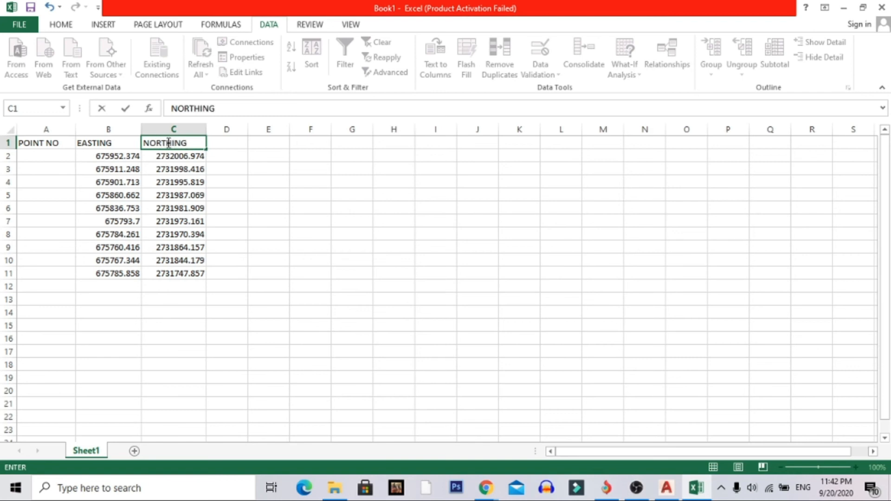
pyautogui.click(64, 156)
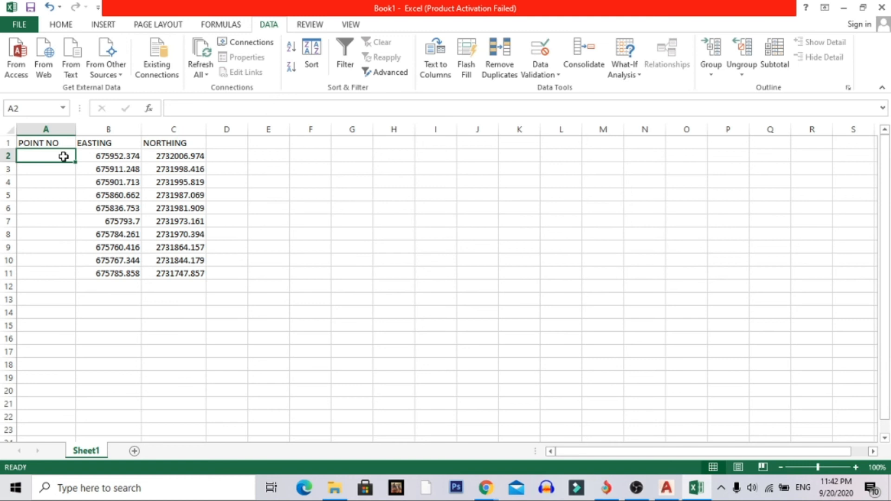
# - Number the points 1 to 10 in A2:A11 under POINT NO and slightly widen columns B and C
pyautogui.write('1')
pyautogui.click(51, 168)
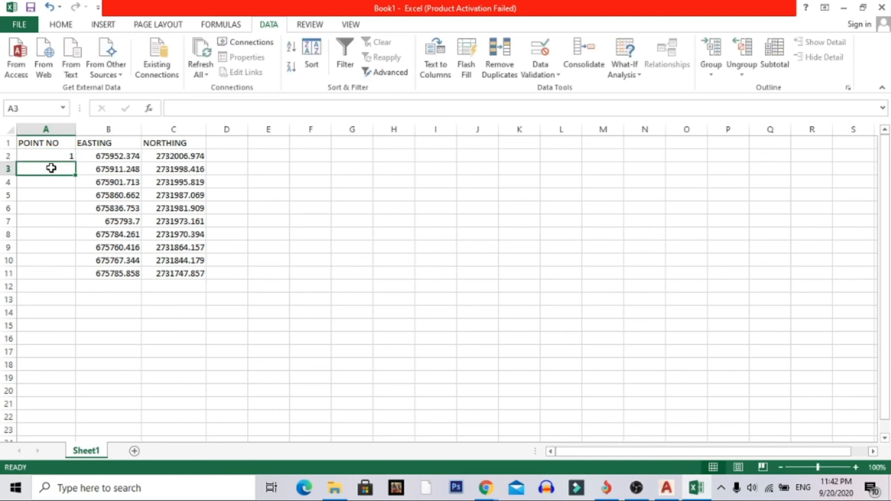
pyautogui.write('2')
pyautogui.click(53, 184)
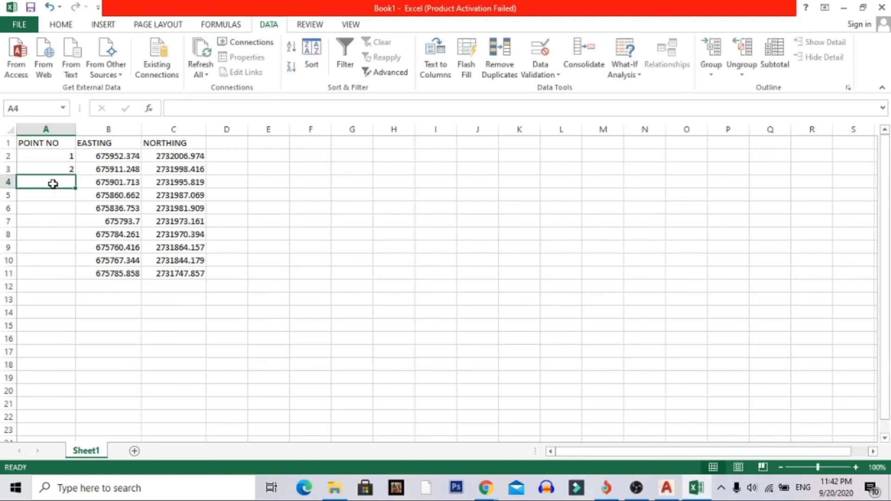
pyautogui.write('3')
pyautogui.click(61, 155)
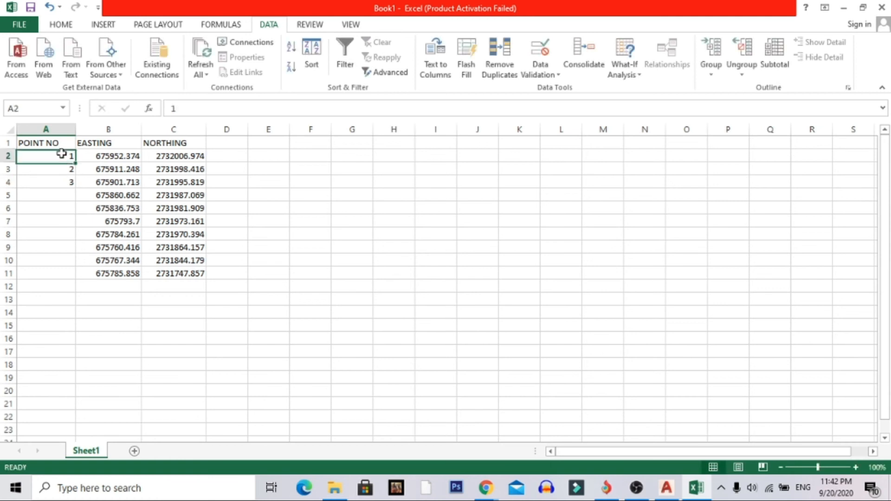
pyautogui.moveTo(61, 154); pyautogui.dragTo(76, 276)
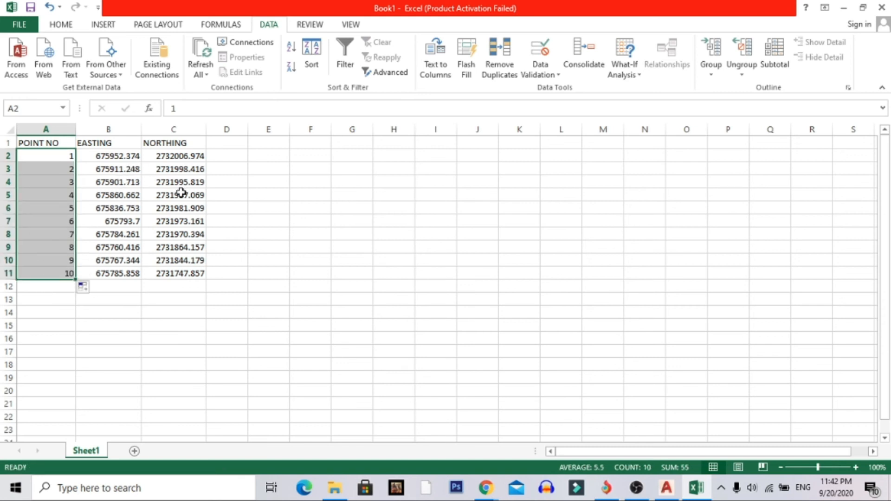
pyautogui.moveTo(142, 132); pyautogui.dragTo(144, 132)
pyautogui.moveTo(206, 132); pyautogui.dragTo(215, 132)
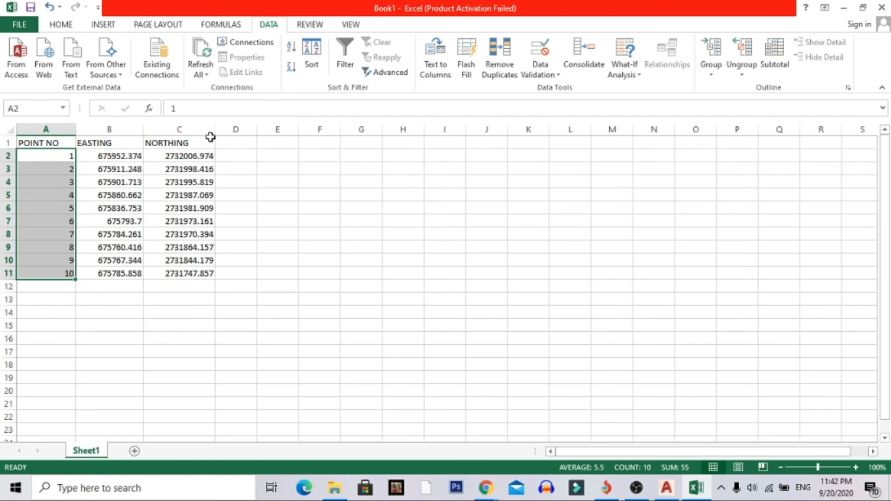
# - Start saving the workbook under a new name and browse to the STICKOUT FILE folder on the Desktop
pyautogui.click(30, 28)
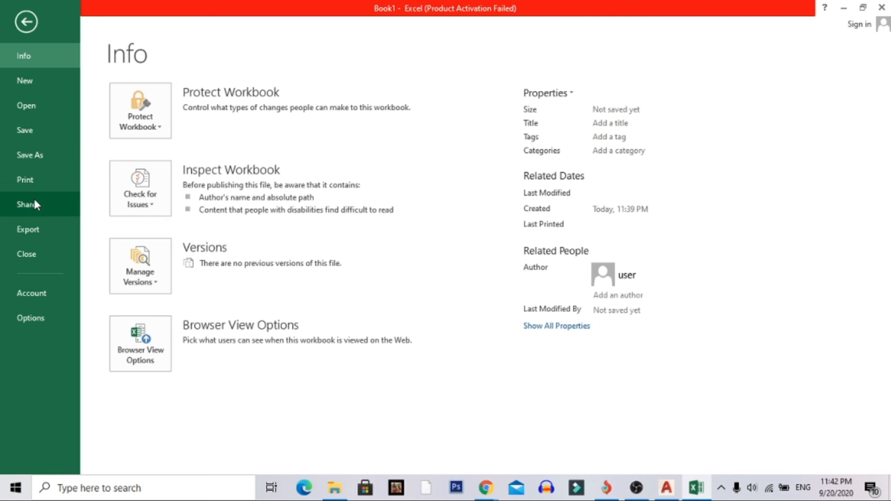
pyautogui.click(41, 157)
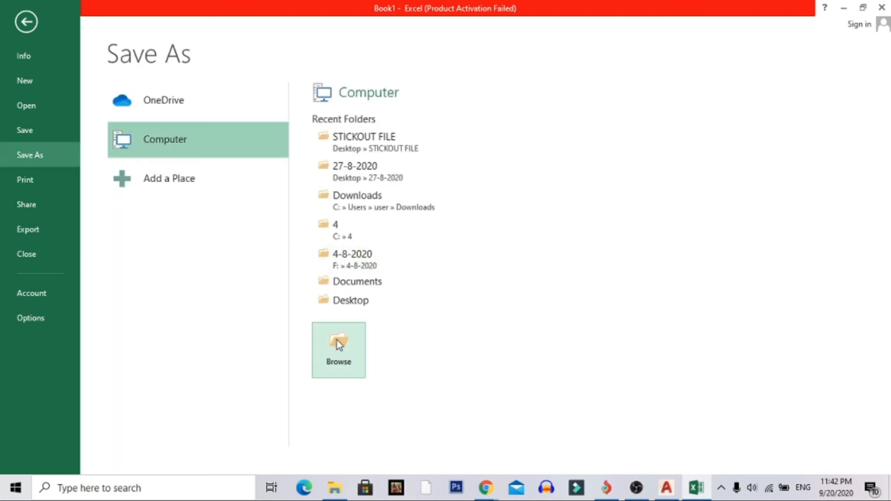
pyautogui.click(336, 346)
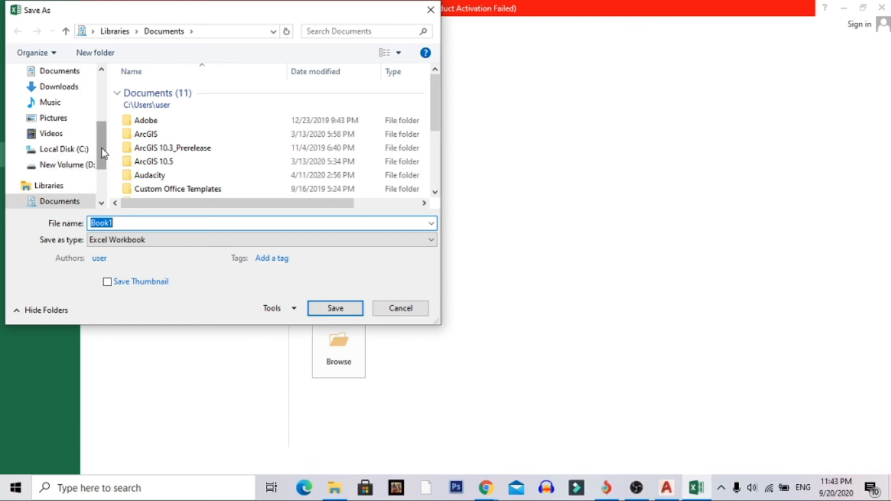
pyautogui.moveTo(102, 152)
pyautogui.mouseDown()
pyautogui.moveTo(103, 189)
pyautogui.moveTo(104, 137)
pyautogui.mouseUp()
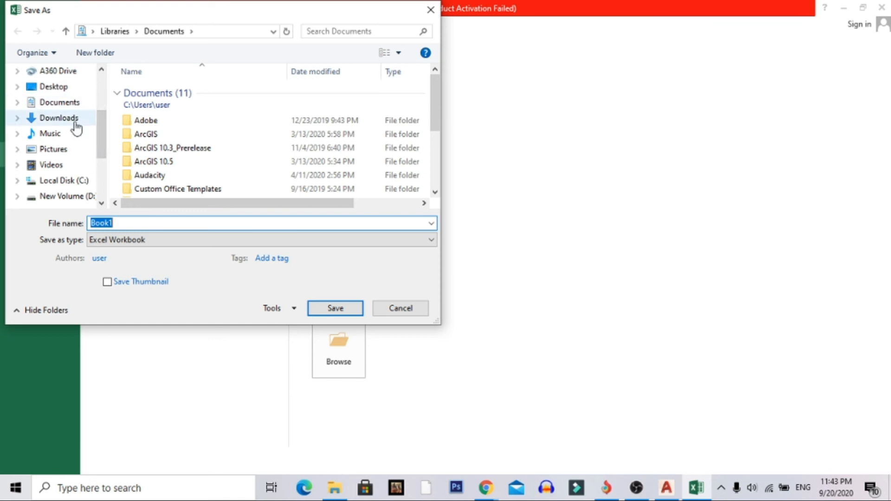
pyautogui.click(67, 88)
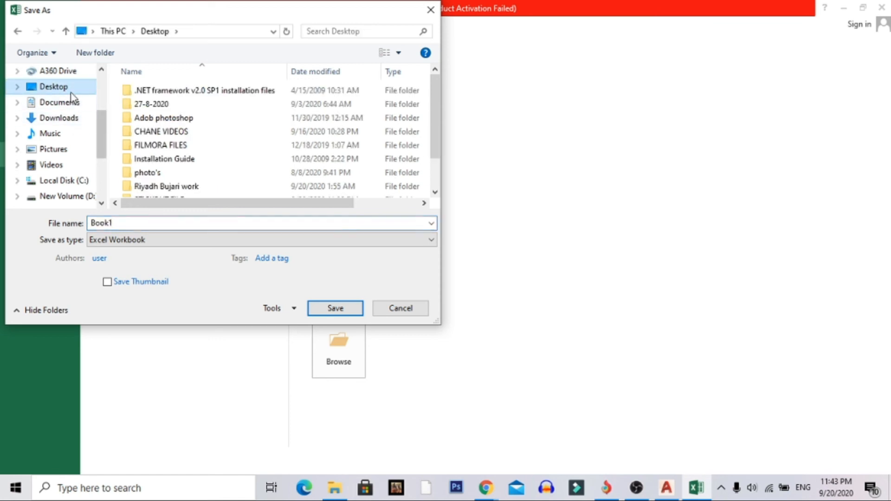
pyautogui.click(162, 117)
pyautogui.scroll(-1, 168, 129)
pyautogui.click(159, 162)
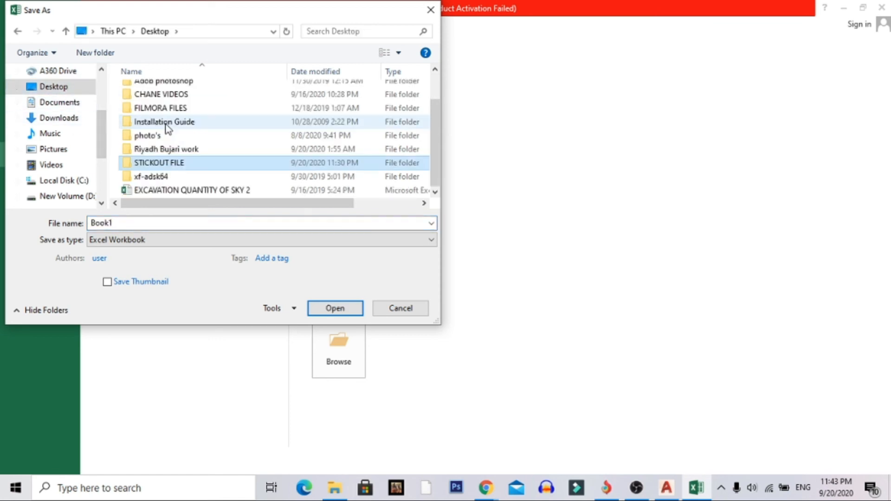
pyautogui.doubleClick(172, 165)
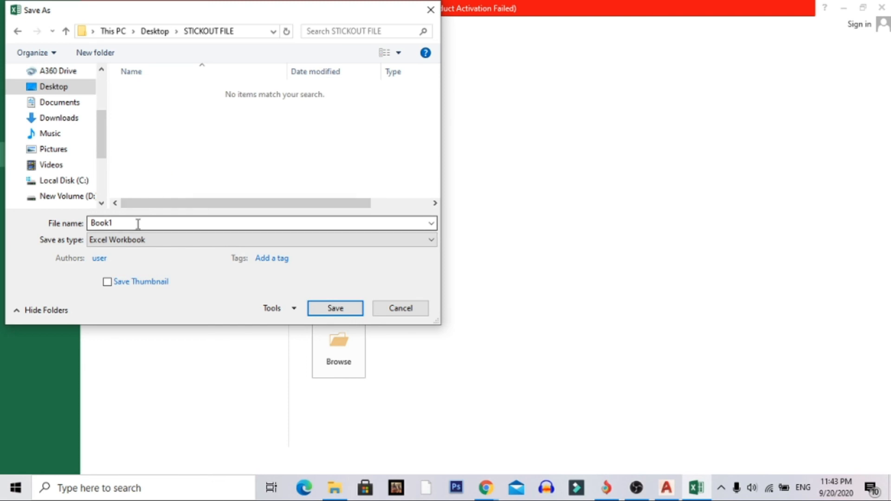
# - Save the file as 1235 in CSV (Comma delimited) format, keeping that format, and close it without saving again
pyautogui.moveTo(117, 223); pyautogui.dragTo(81, 221)
pyautogui.write('1235')
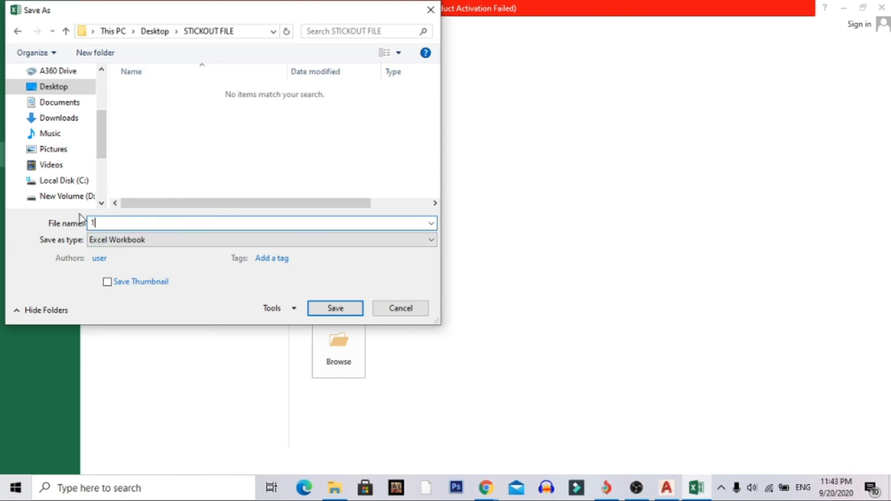
pyautogui.click(153, 243)
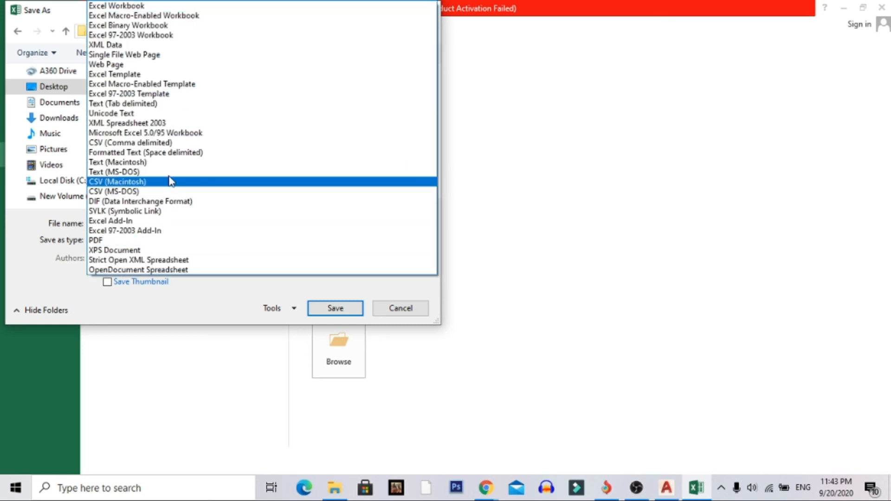
pyautogui.click(160, 143)
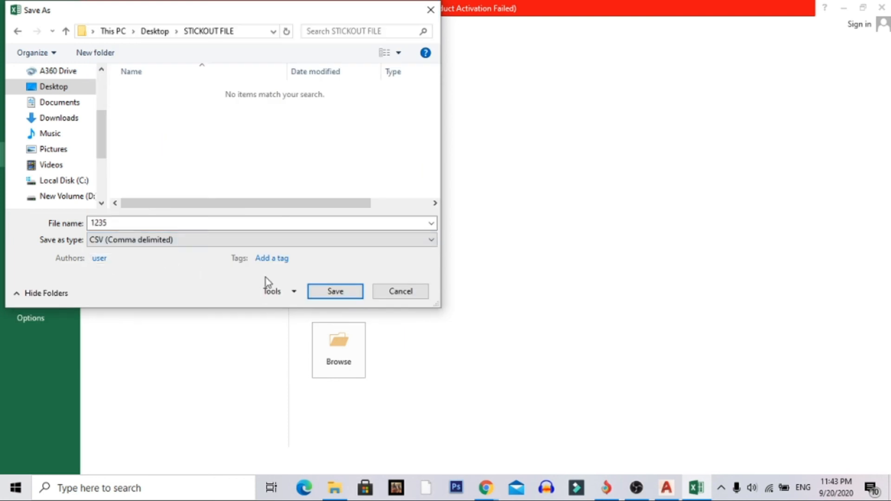
pyautogui.click(340, 296)
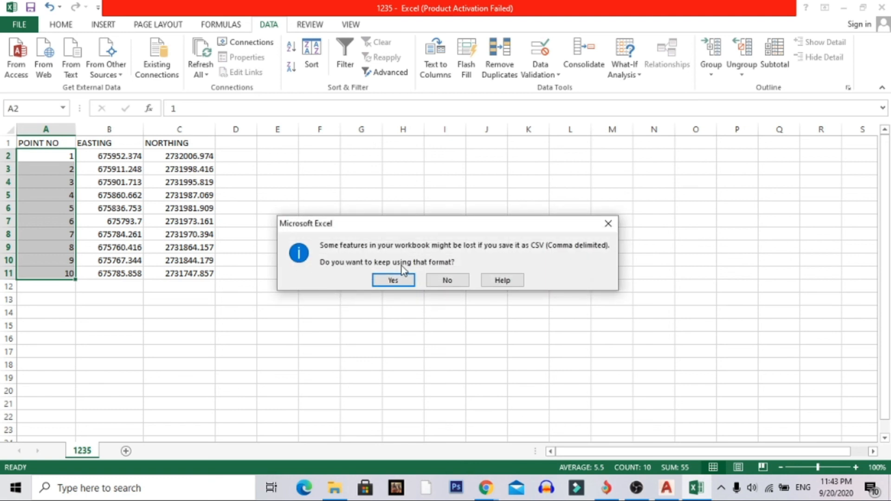
pyautogui.click(401, 285)
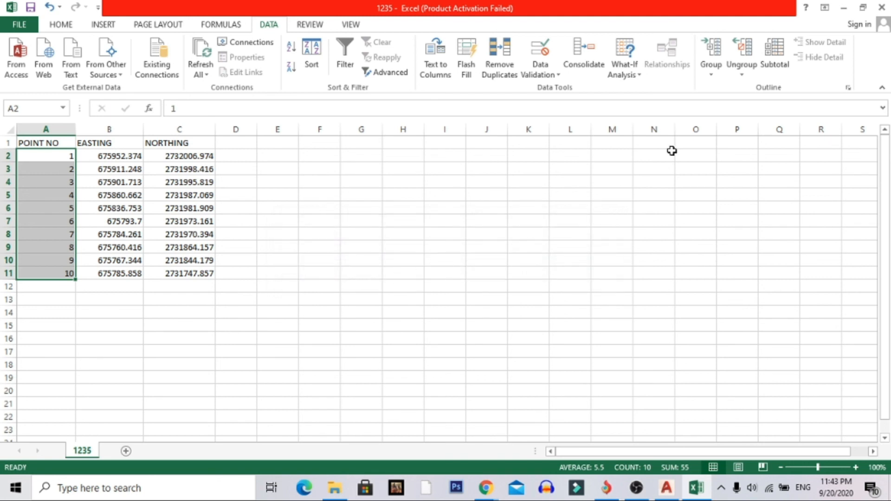
pyautogui.click(883, 7)
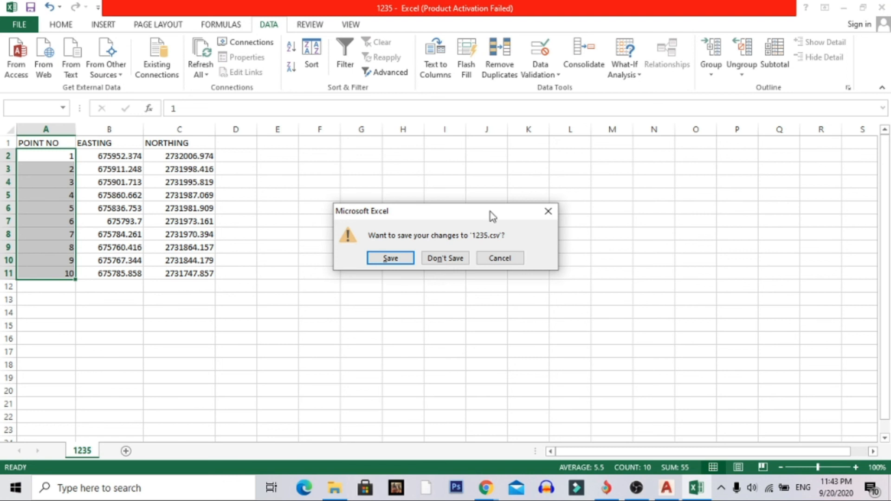
pyautogui.click(434, 259)
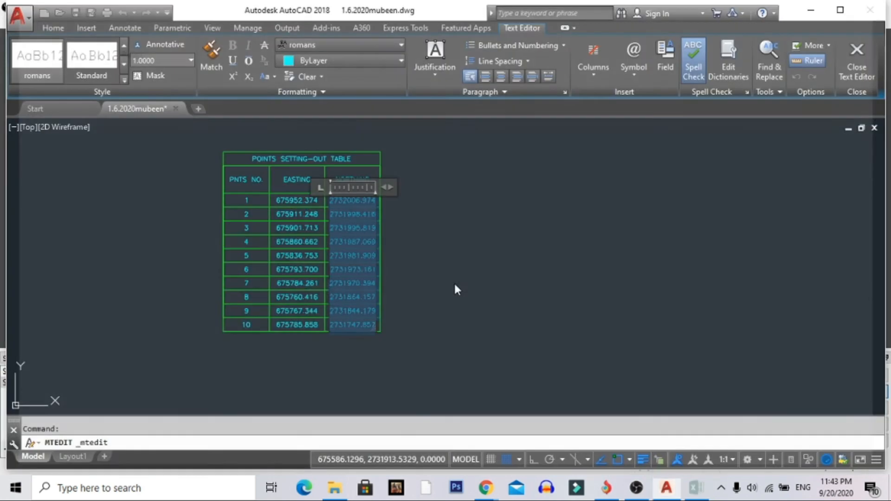
# - Switch to File Explorer, open the 1235 CSV file from STICKOUT FILE, and widen columns B and C to show the full coordinates
pyautogui.click(334, 488)
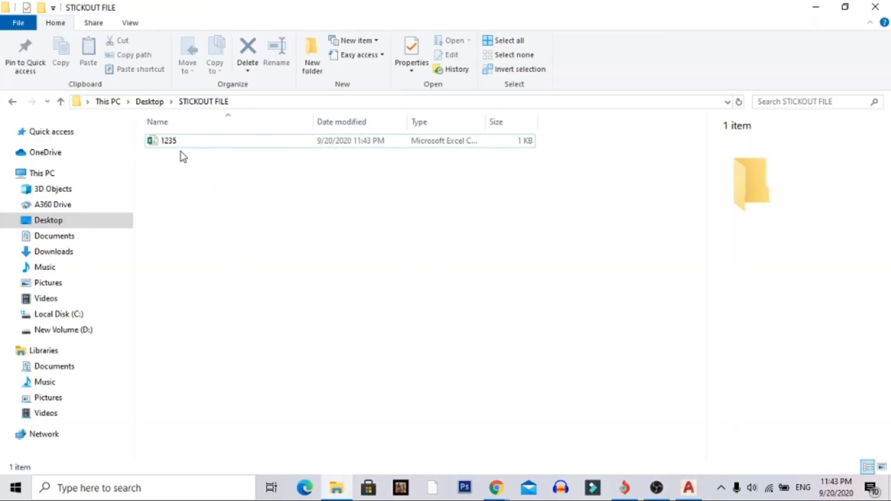
pyautogui.doubleClick(159, 142)
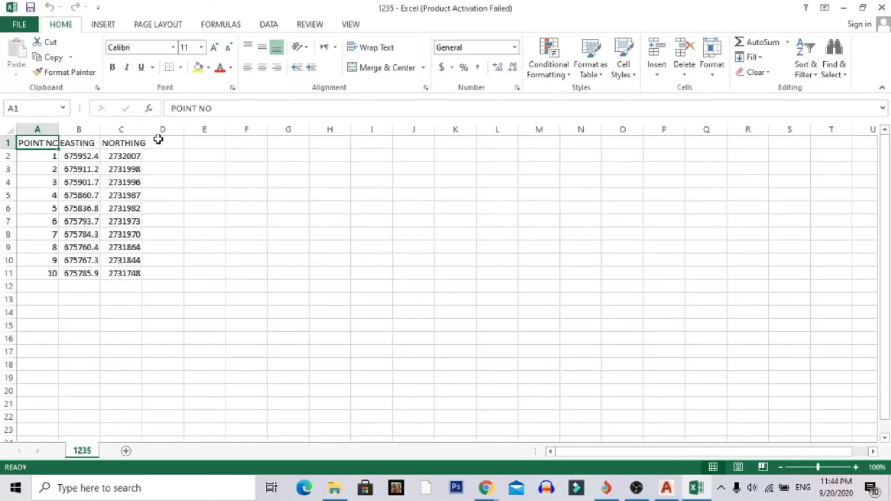
pyautogui.click(597, 103)
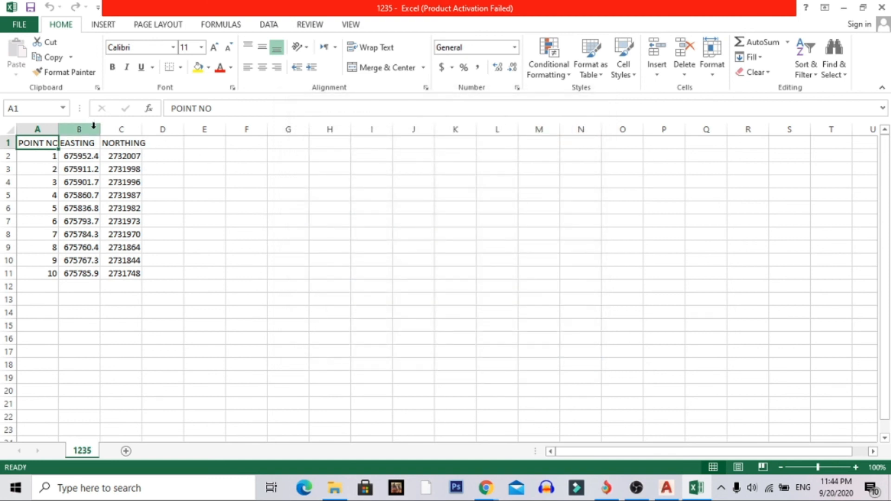
pyautogui.moveTo(101, 129); pyautogui.dragTo(166, 130)
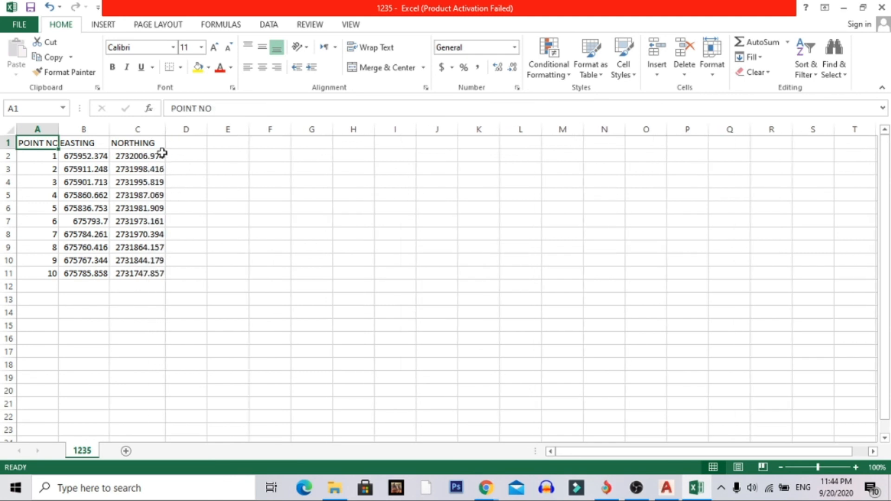